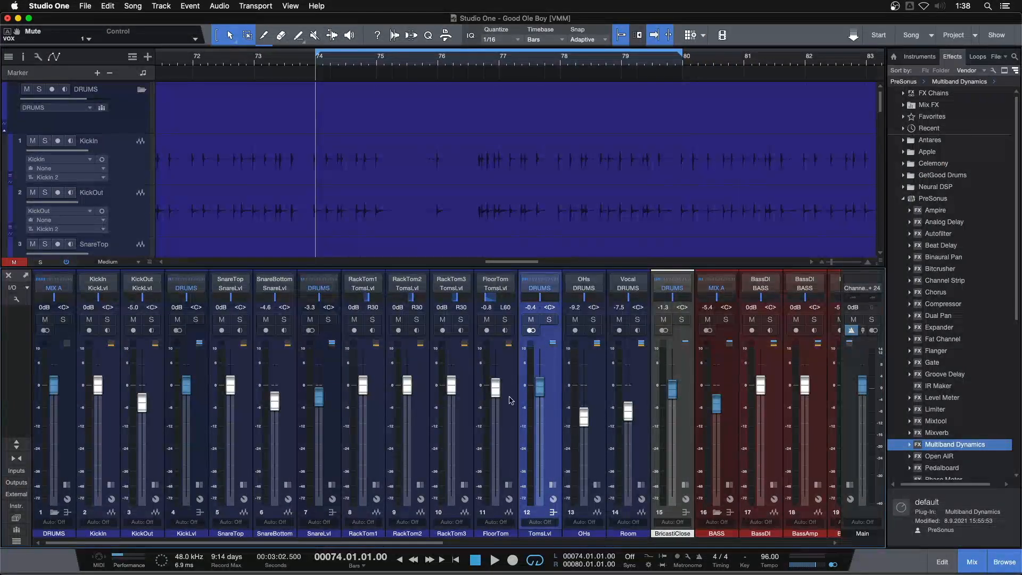
- Play the looped section of the full mix while reviewing the mixer channels, and solo the DRUMS bus to hear it alone
left_click(58, 436)
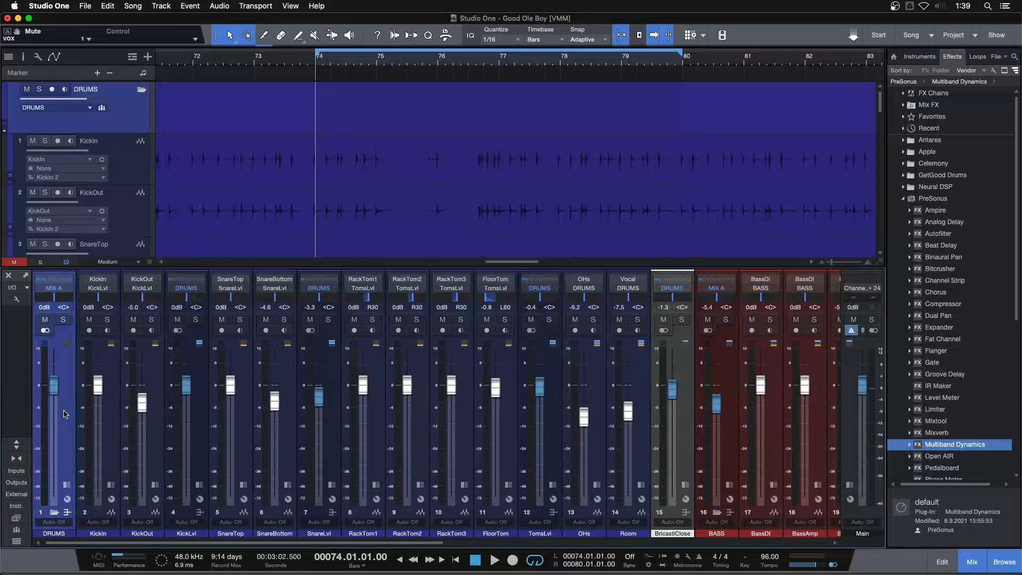
key("space")
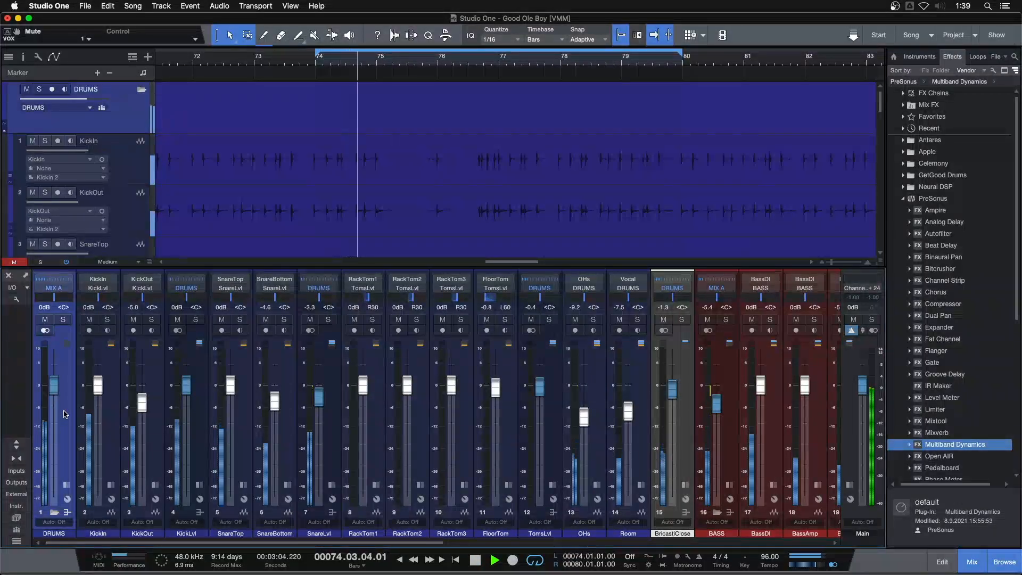
scroll(797, 491, "right", 15)
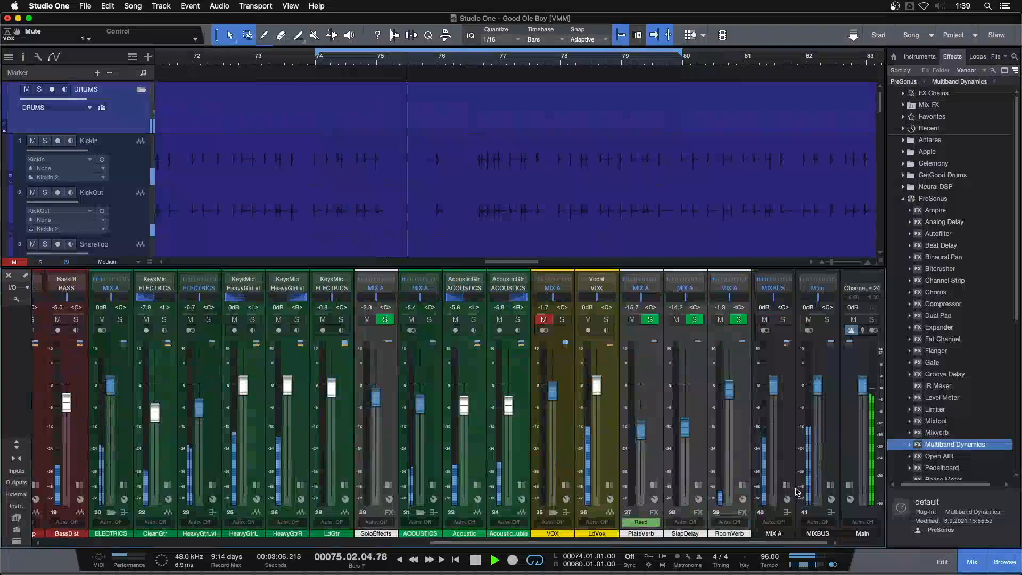
scroll(788, 489, "right", 2)
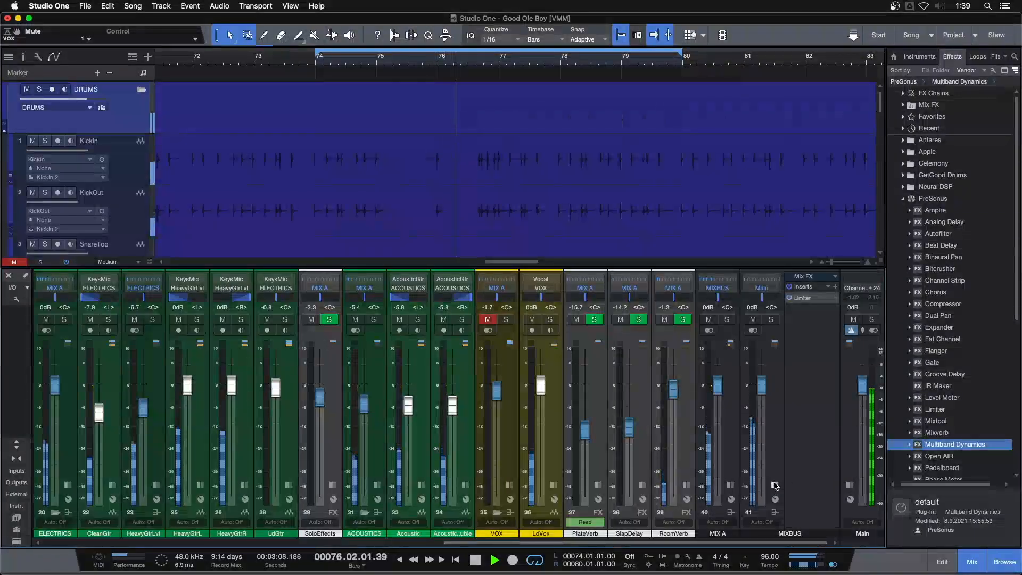
scroll(775, 485, "left", 17)
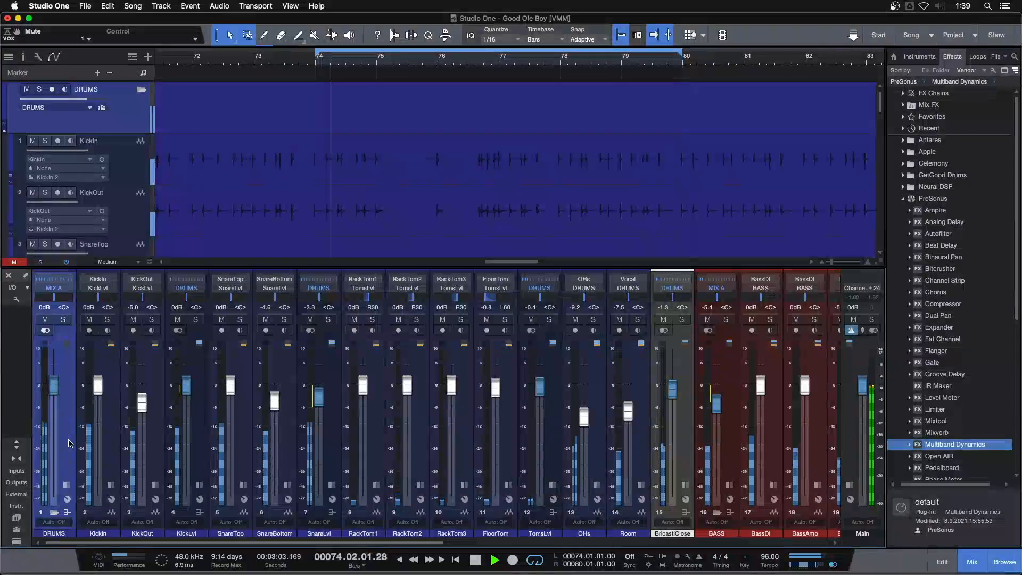
key("s")
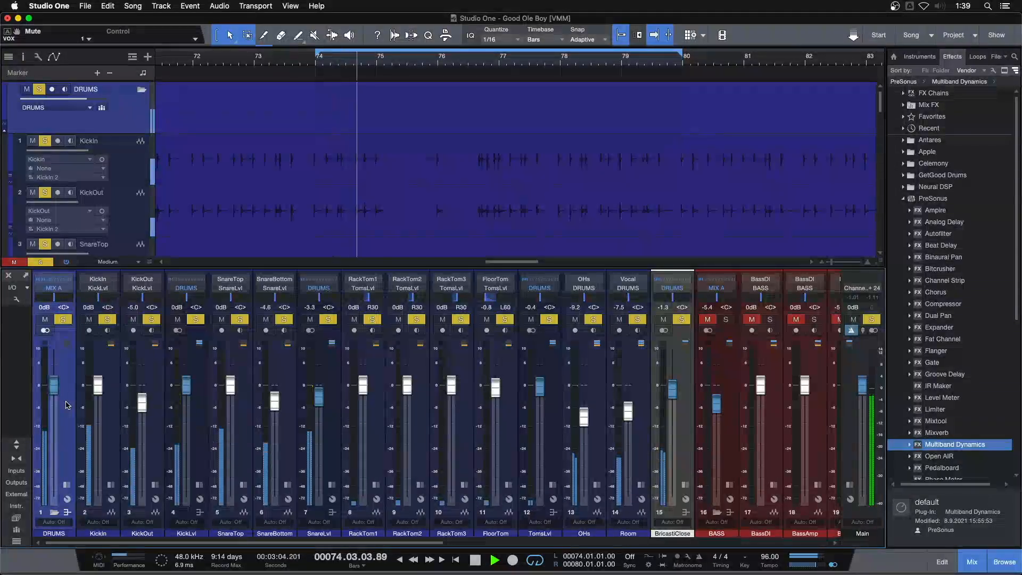
key("space")
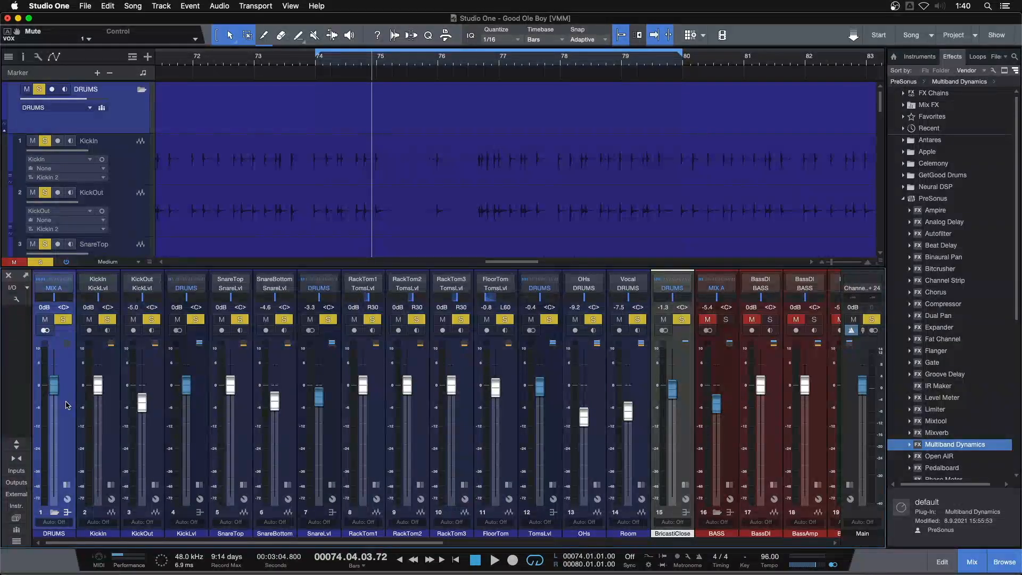
- Clear the drum solos, expand the OHs channel to show its inserts, and solo OHs for playback
left_click(598, 448)
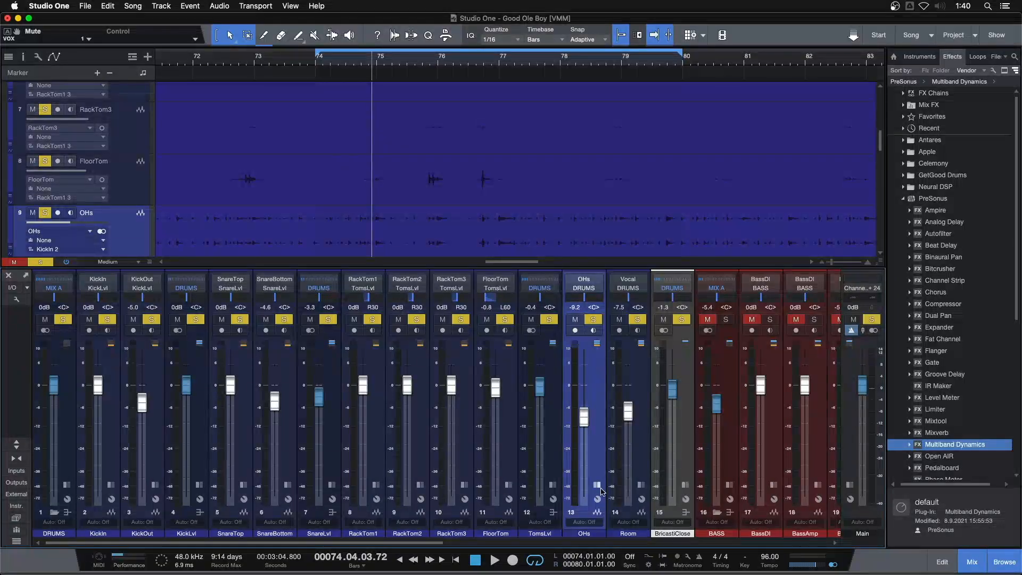
key("shift+s")
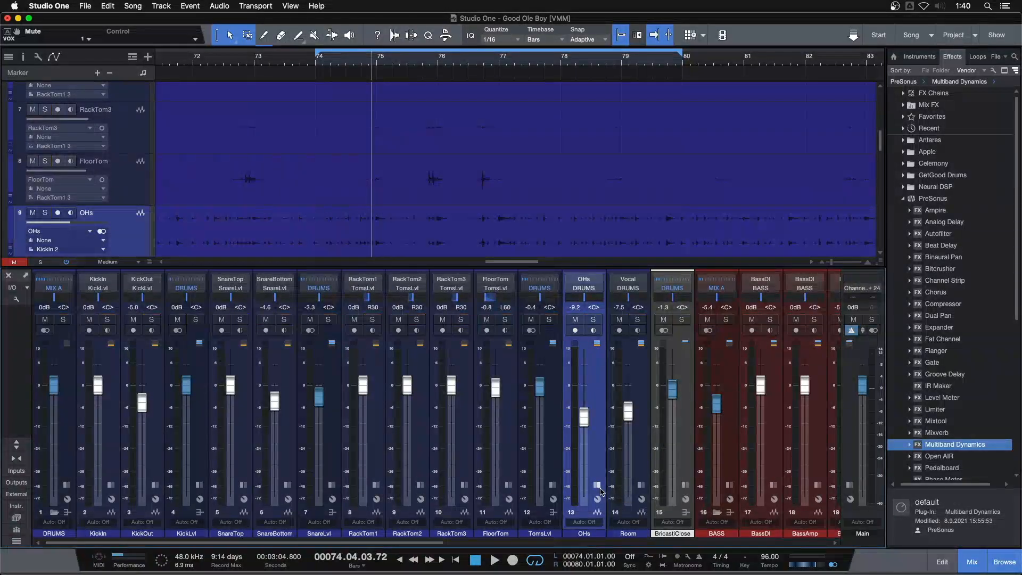
left_click(597, 485)
left_click(593, 321)
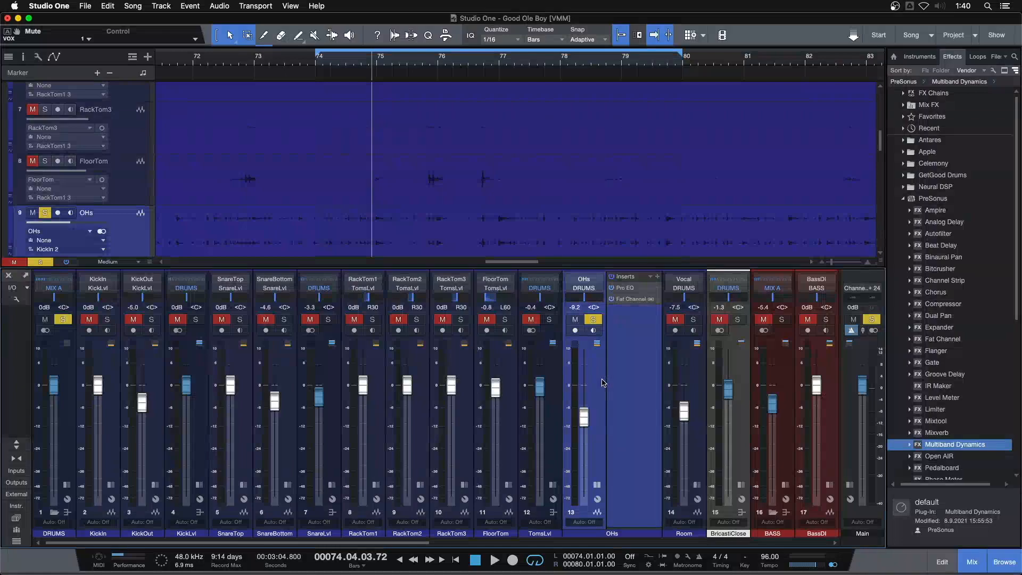
key("space")
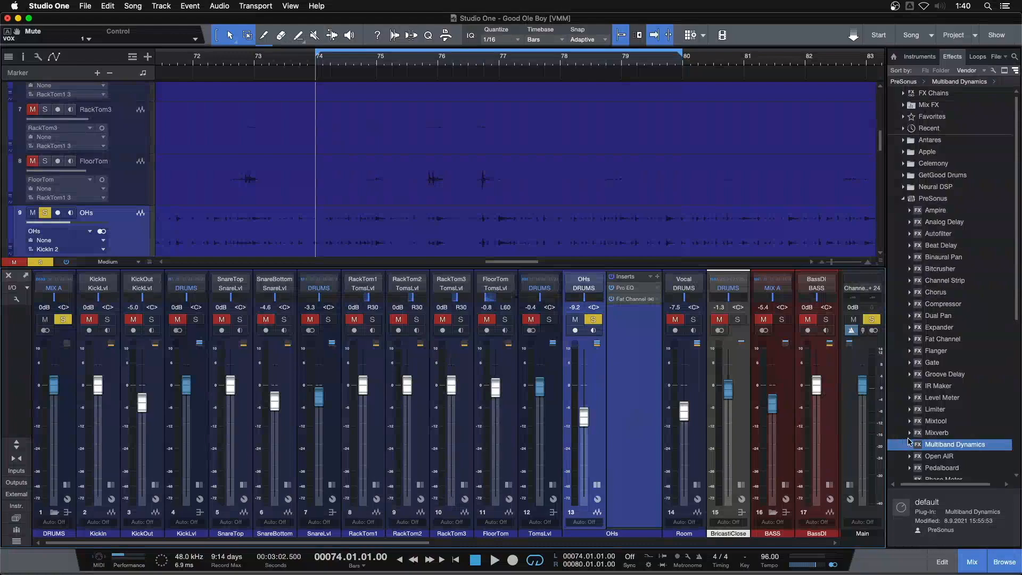
- Insert Multiband Dynamics on the OHs channel after the Fat Channel and load the De-Esser preset
left_click_drag(933, 446, 633, 331)
left_click(410, 253)
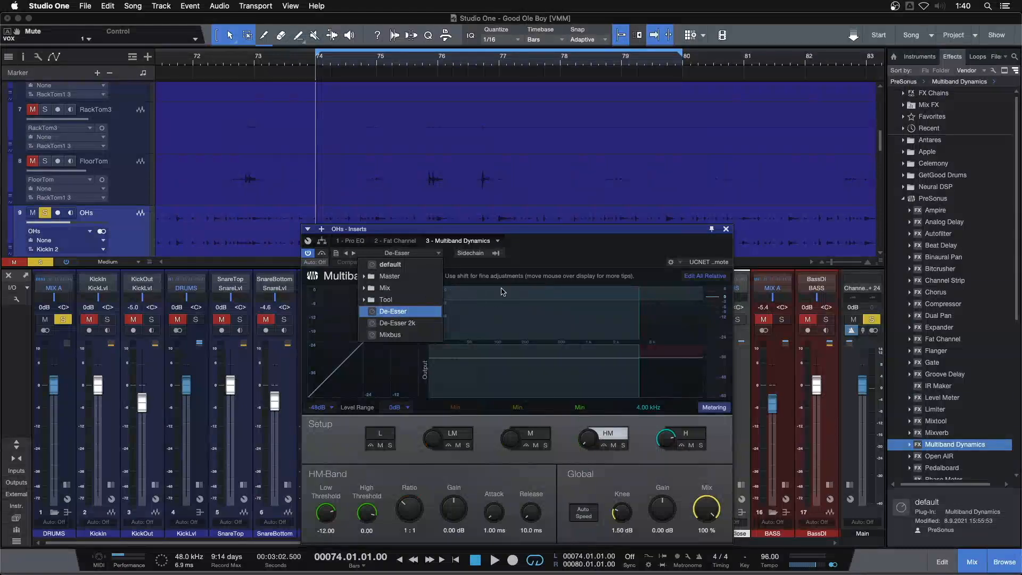
left_click(394, 312)
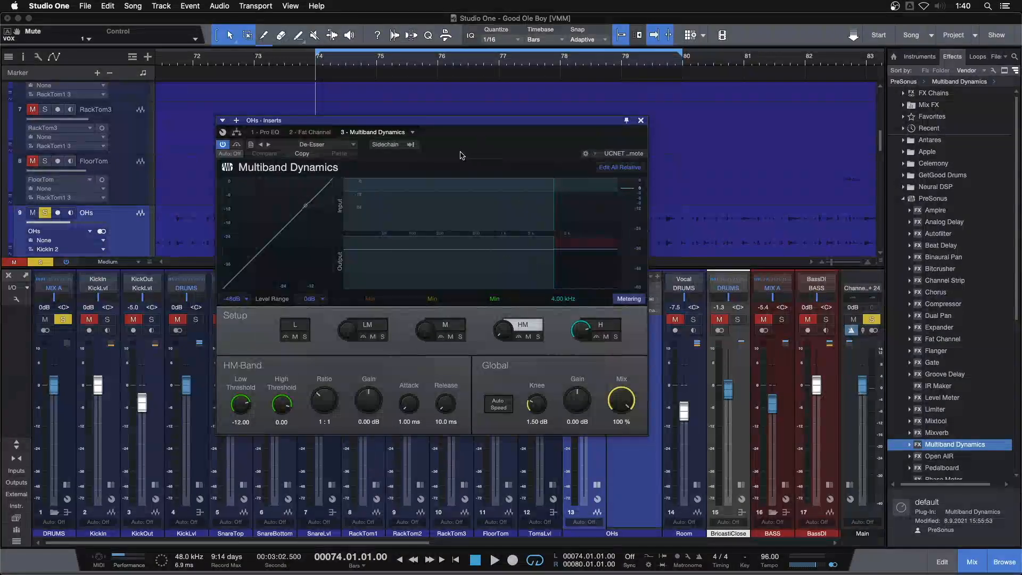
left_click_drag(464, 153, 493, 198)
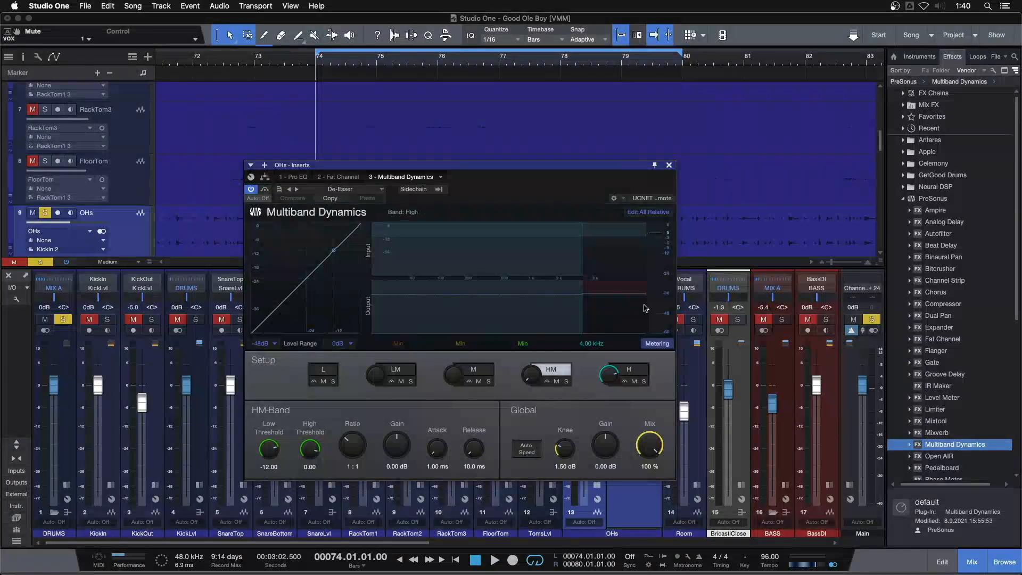
- Select the H band in Multiband Dynamics for editing and try out its Ratio control
left_click(646, 375)
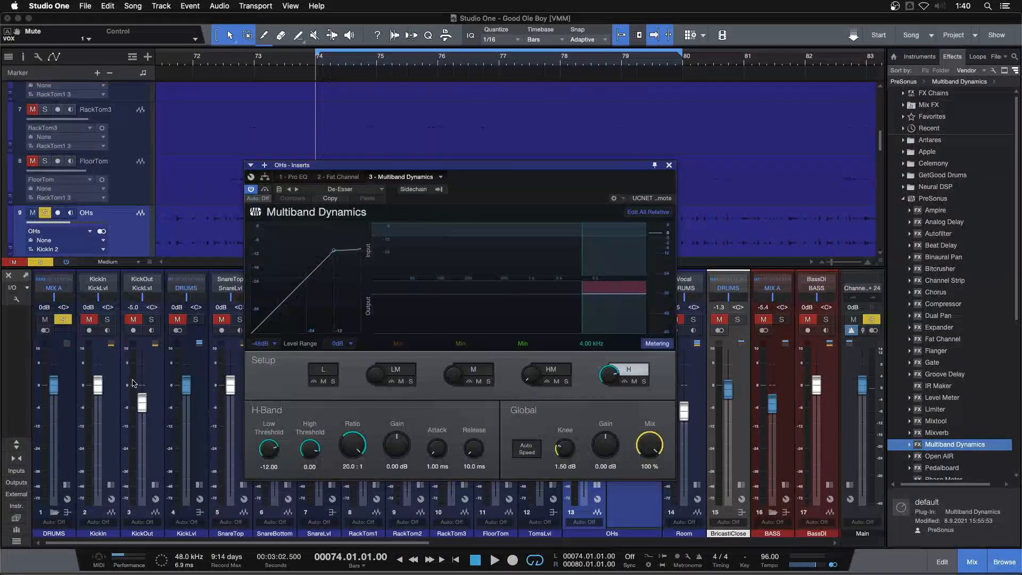
left_click_drag(356, 450, 350, 411)
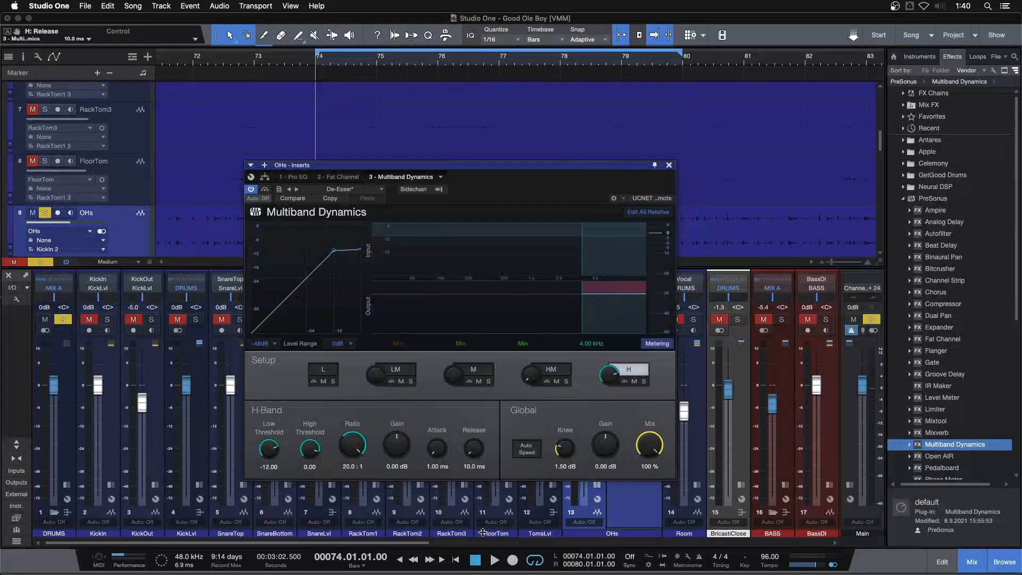
left_click_drag(513, 180, 470, 212)
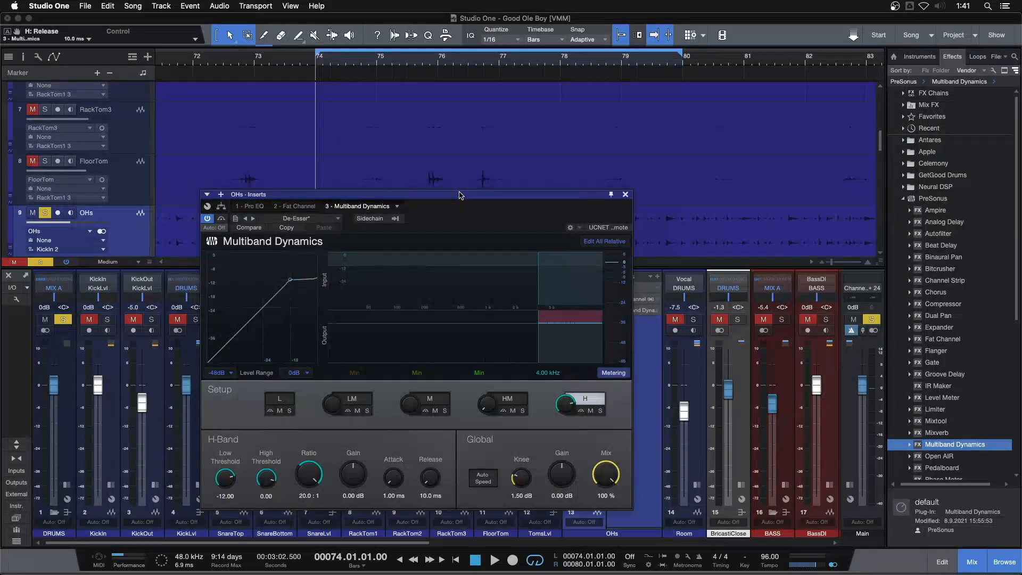
- Play the soloed overheads and examine their frequency spectrum in the Pro EQ insert
key("space")
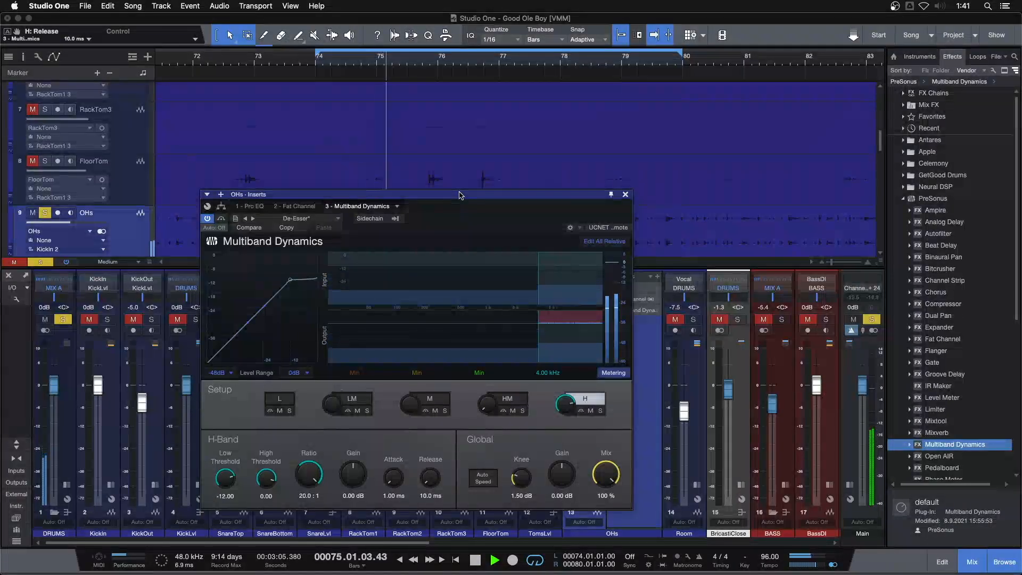
left_click(253, 206)
left_click_drag(475, 204, 481, 183)
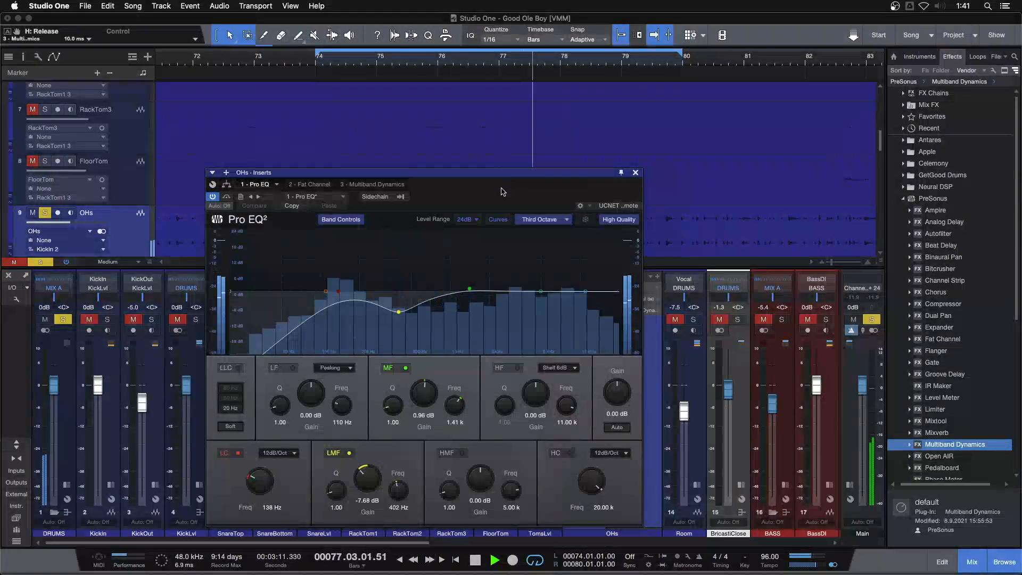
left_click(466, 62)
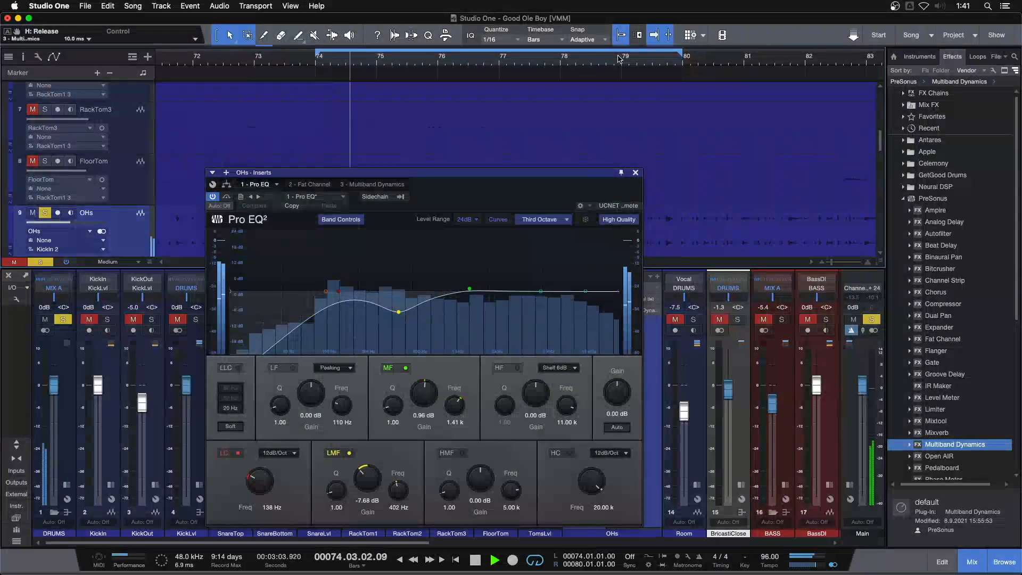
key("space")
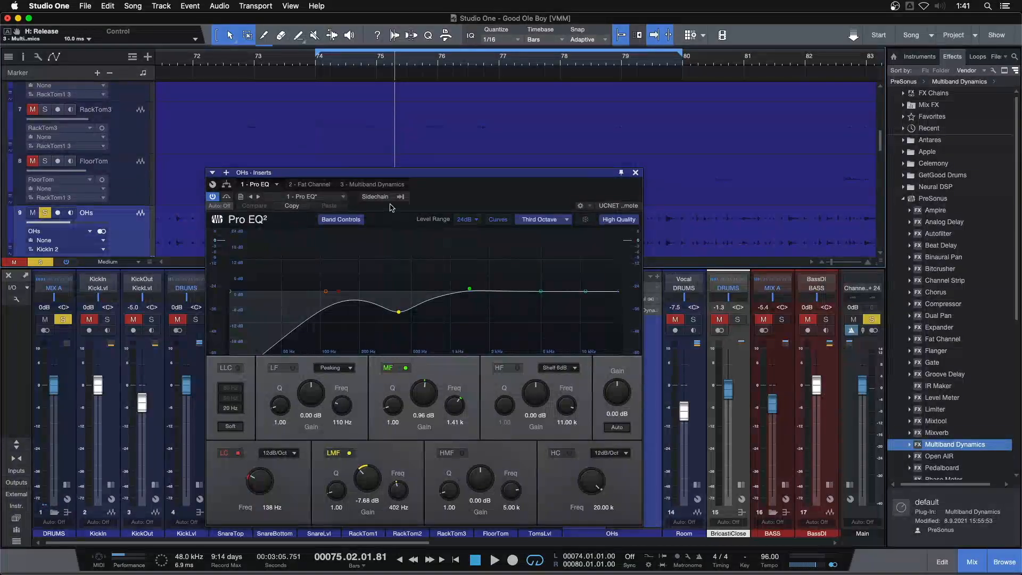
- Return to Multiband Dynamics and lower the HM/H crossover frequency to 2.95 kHz
left_click(377, 185)
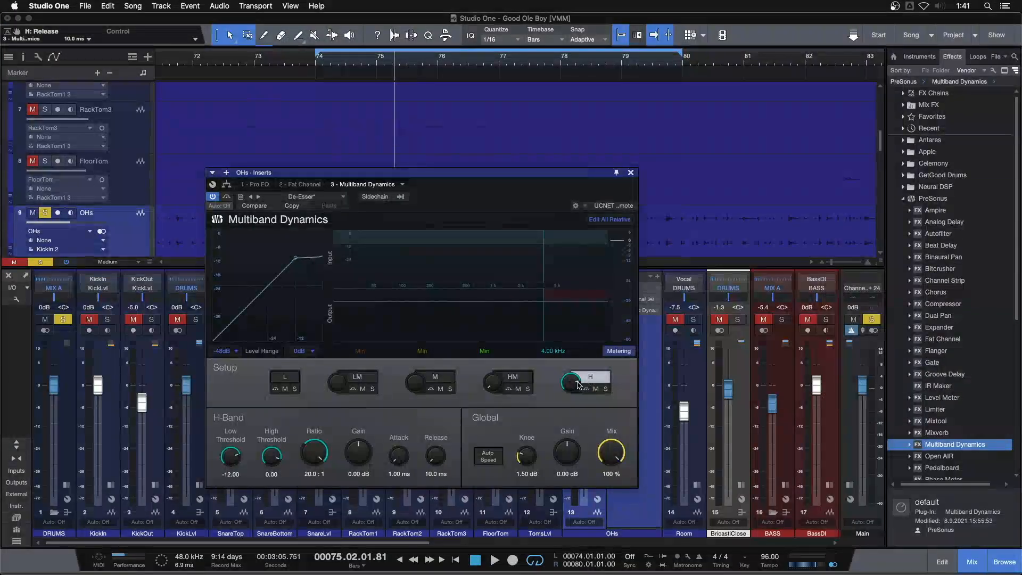
scroll(575, 384, "down", 3)
scroll(575, 385, "down", 4)
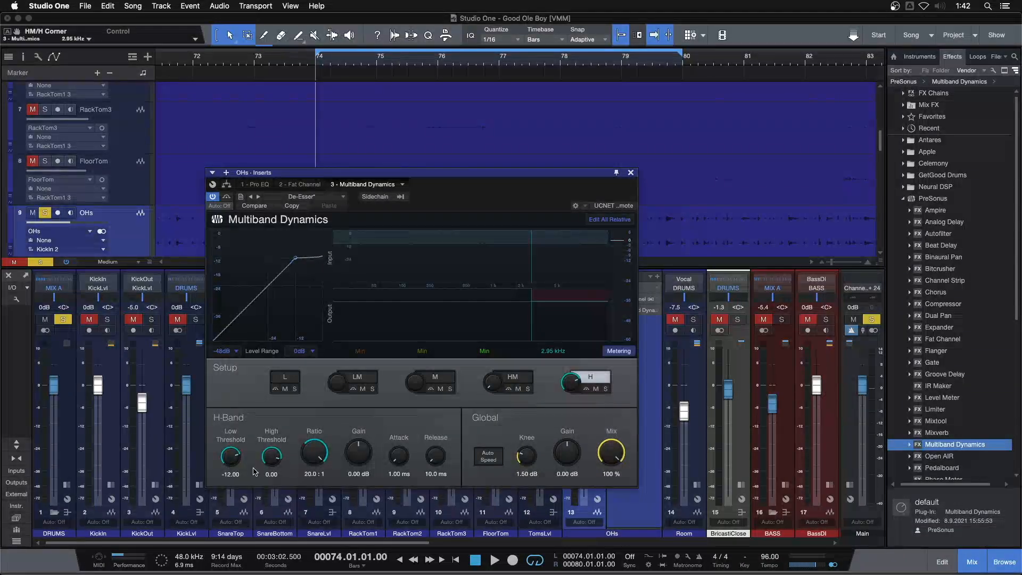
- Set the H band's Low Threshold to -23.64 dB while listening to the soloed overheads, and return playback to the loop start
scroll(235, 451, "down", 2)
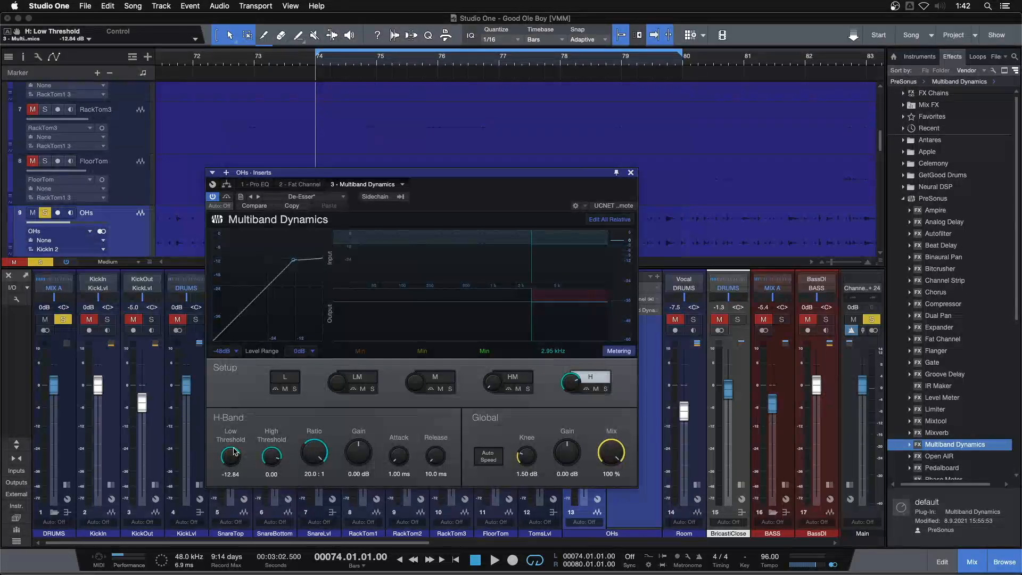
key("space")
scroll(235, 452, "down", 5)
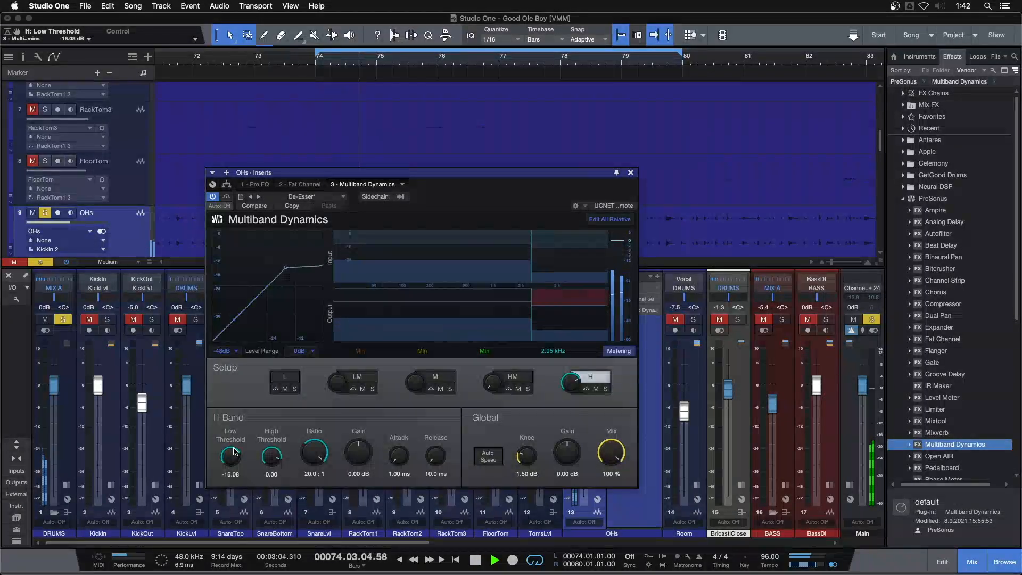
scroll(235, 452, "down", 5)
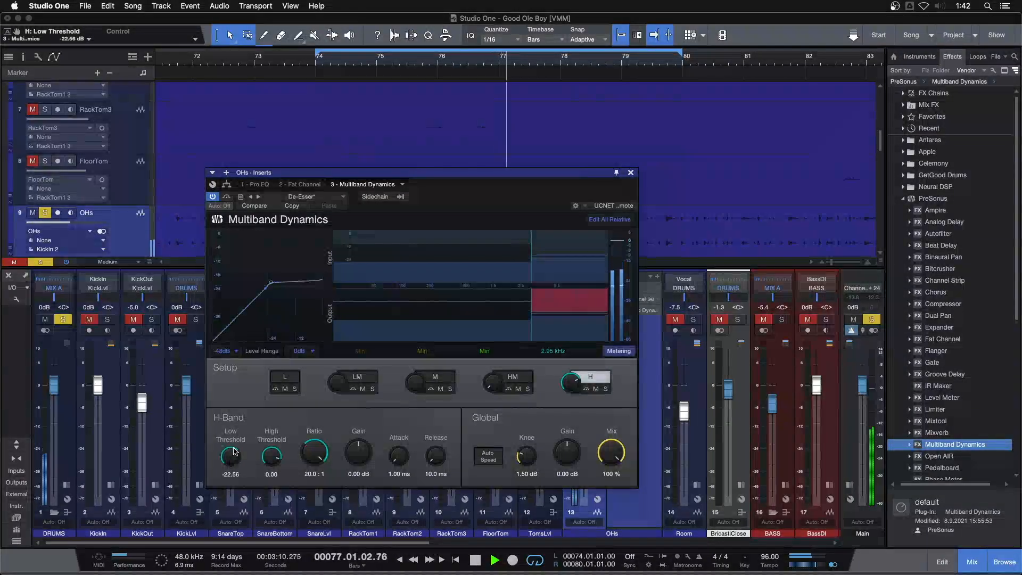
scroll(231, 456, "down", 3)
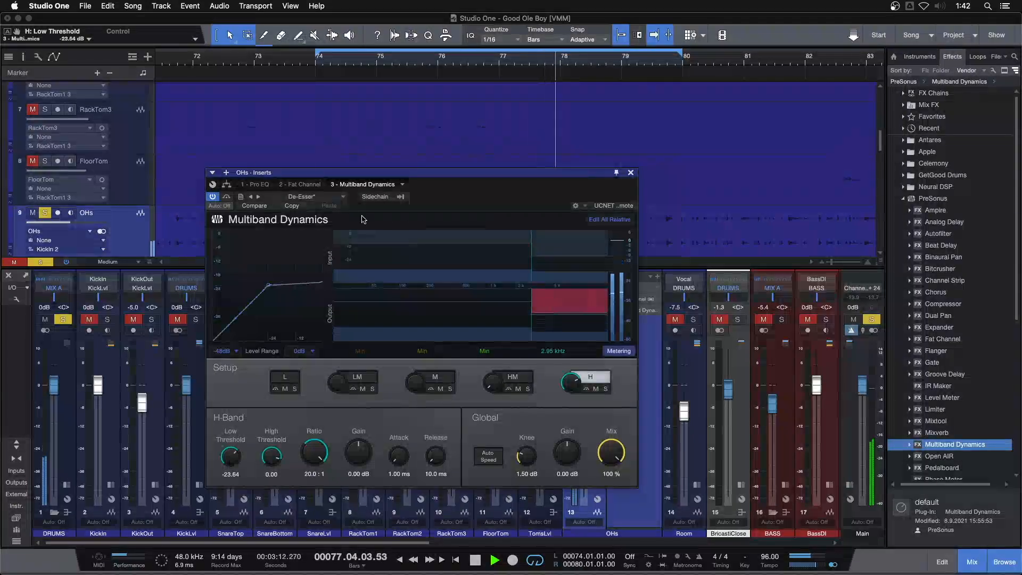
left_click(465, 61)
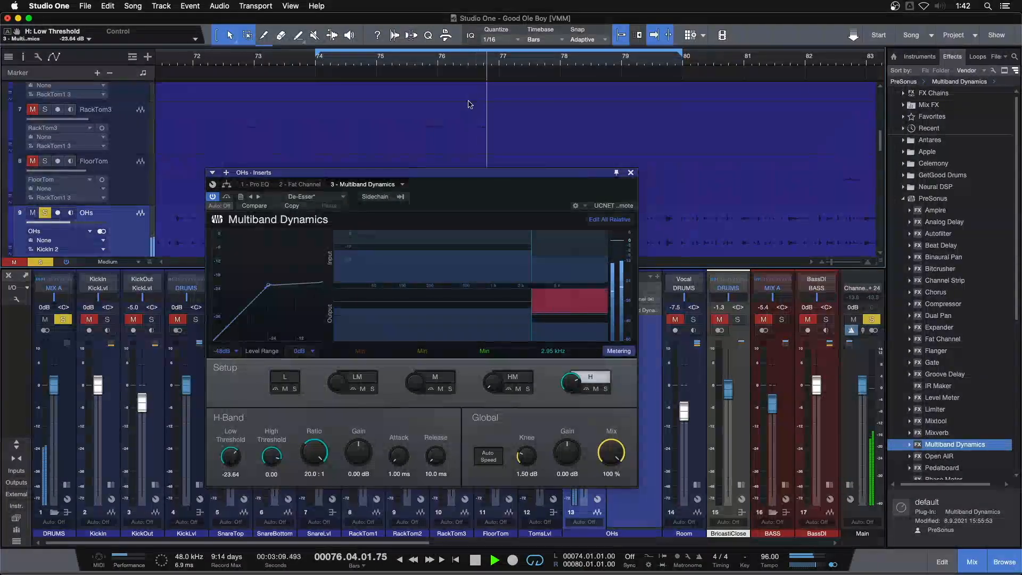
scroll(231, 456, "down", 3)
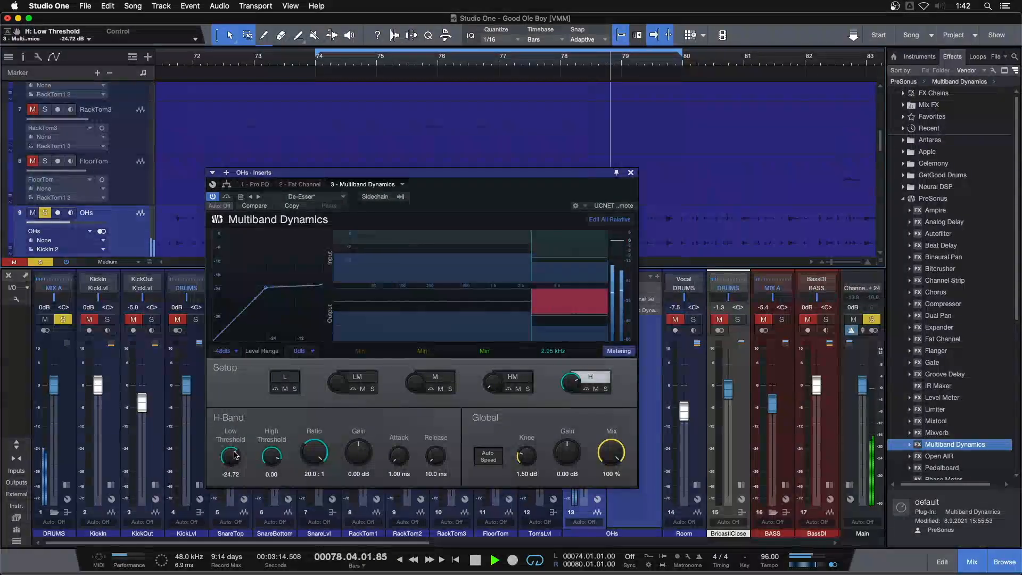
key("space")
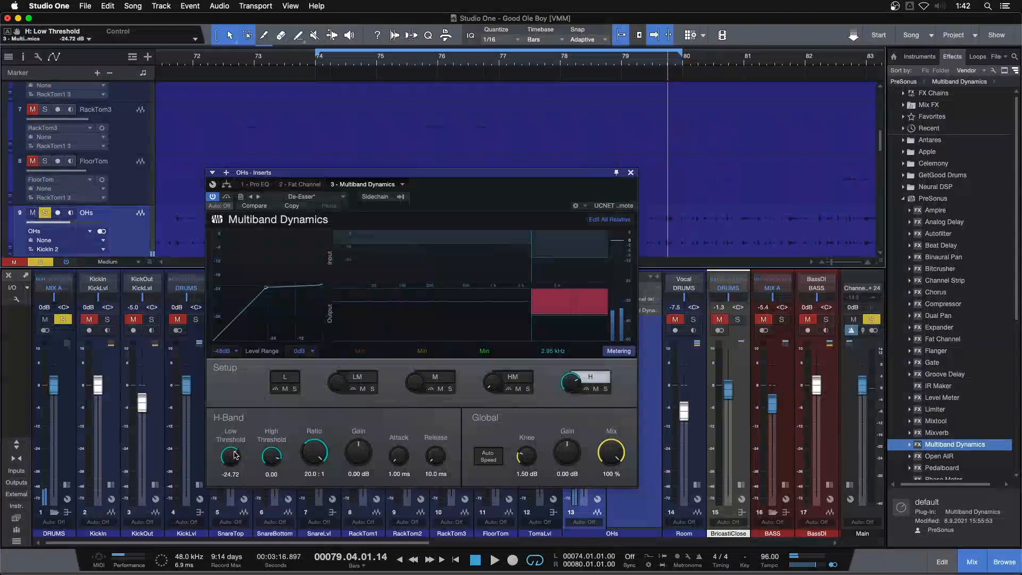
scroll(236, 455, "up", 2)
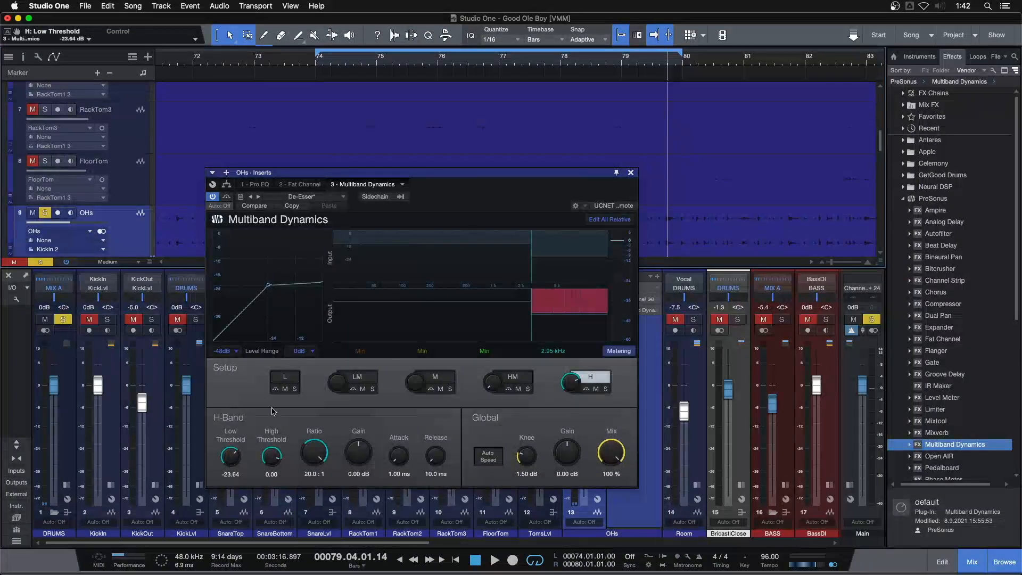
key("KP_1")
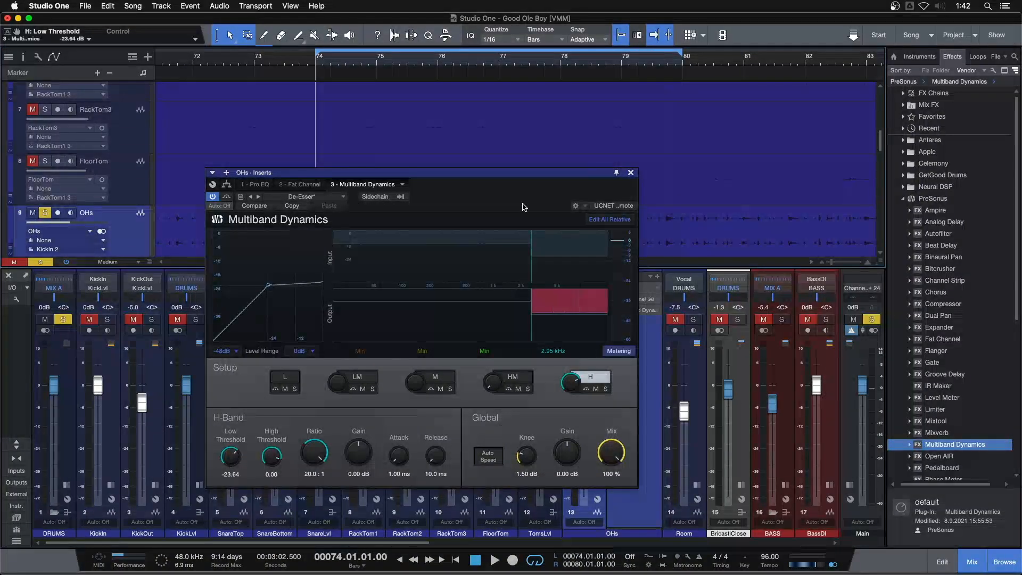
- Play the loop and unsolo the OHs channel to hear it in the full mix, keeping the plug-in window clear of its strip
left_click_drag(525, 204, 451, 185)
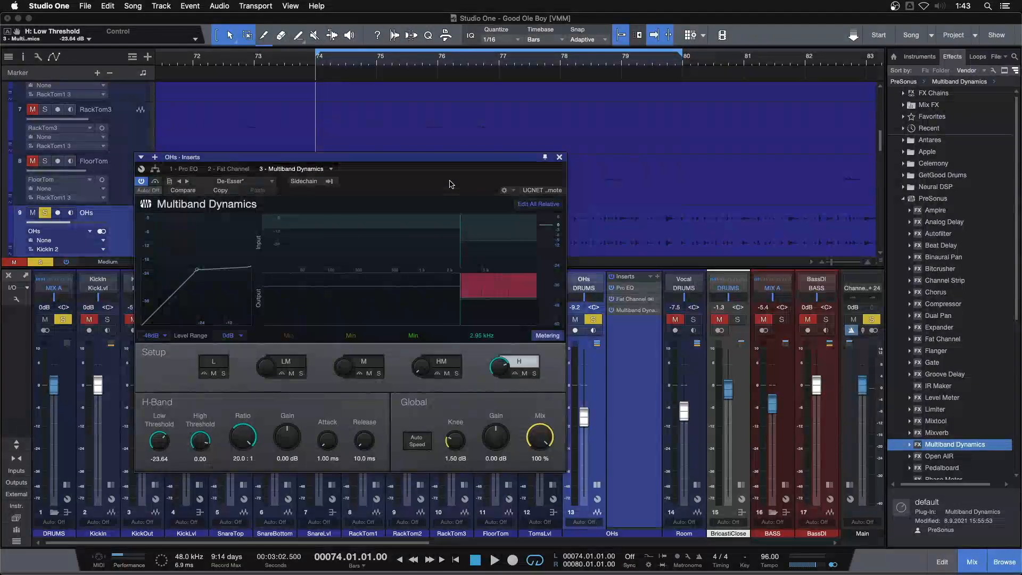
key("space")
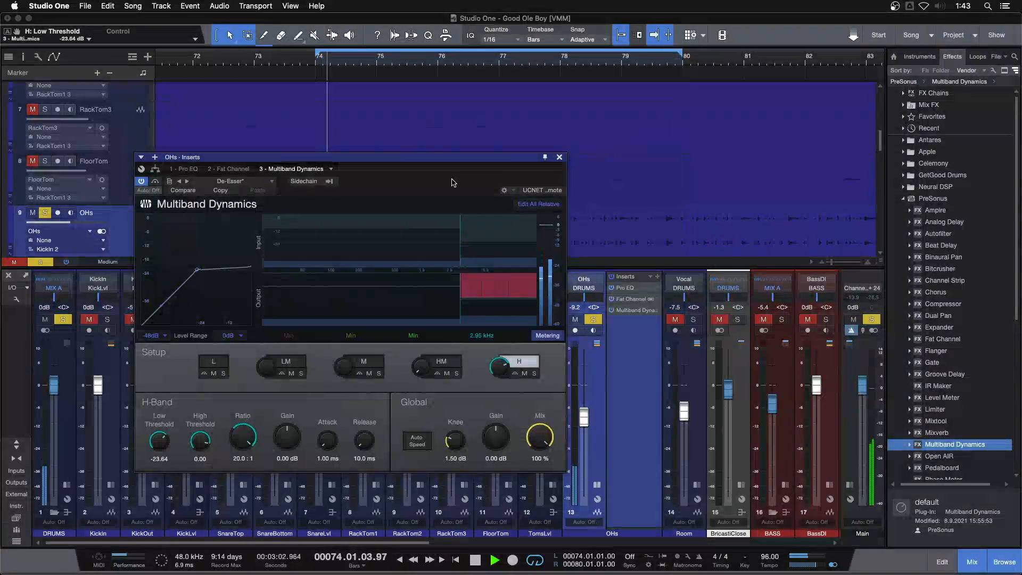
left_click_drag(452, 183, 390, 185)
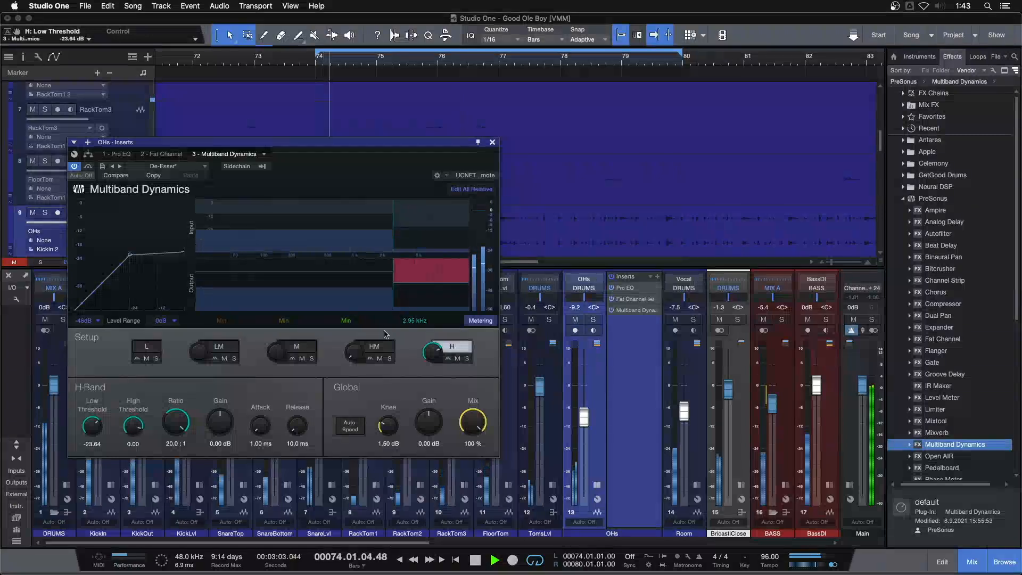
- Solo the DRUMS bus and listen to the loop with Multiband Dynamics active, then stop playback
left_click_drag(320, 236, 397, 251)
left_click(63, 319)
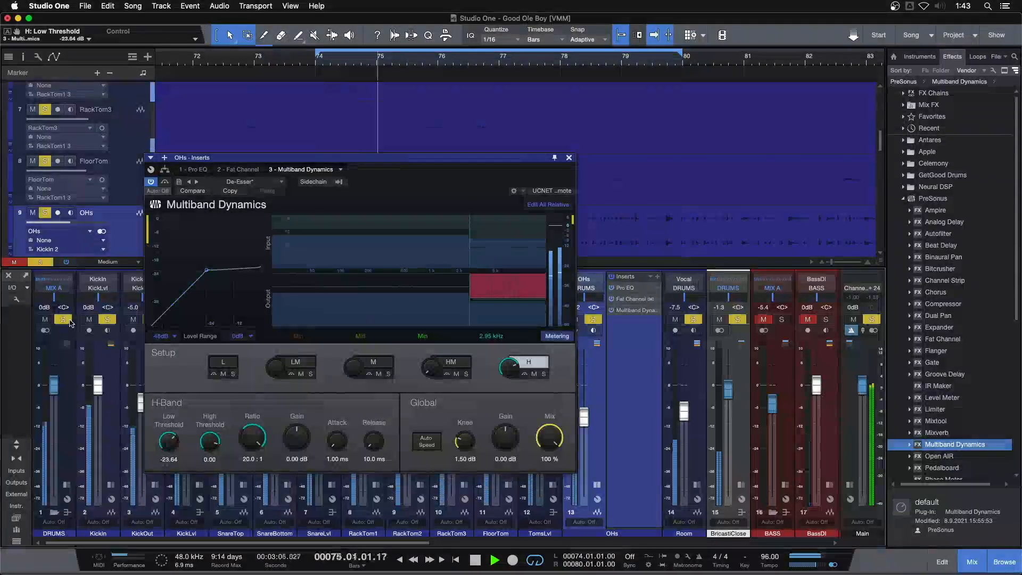
left_click_drag(408, 186, 436, 208)
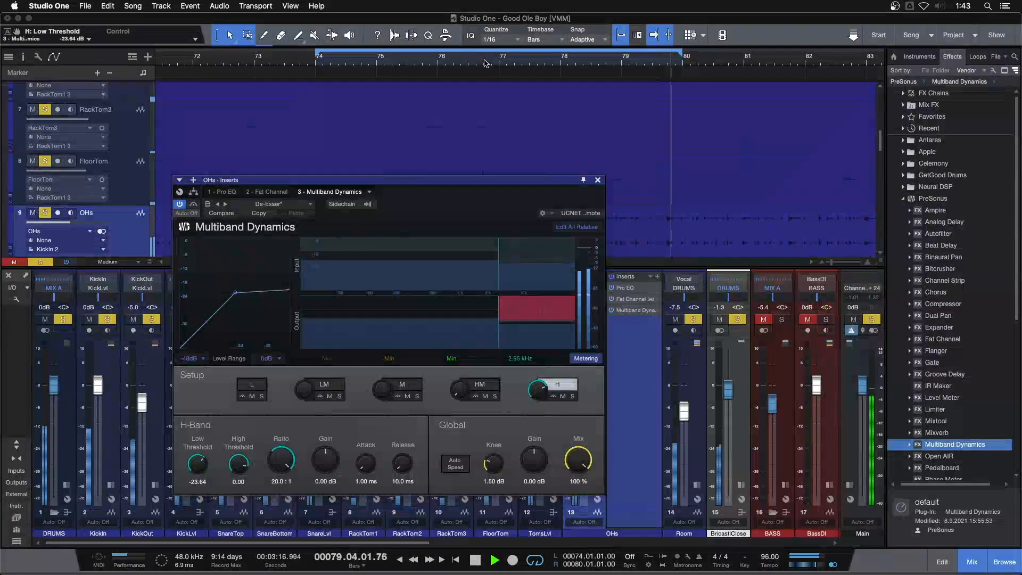
key("space")
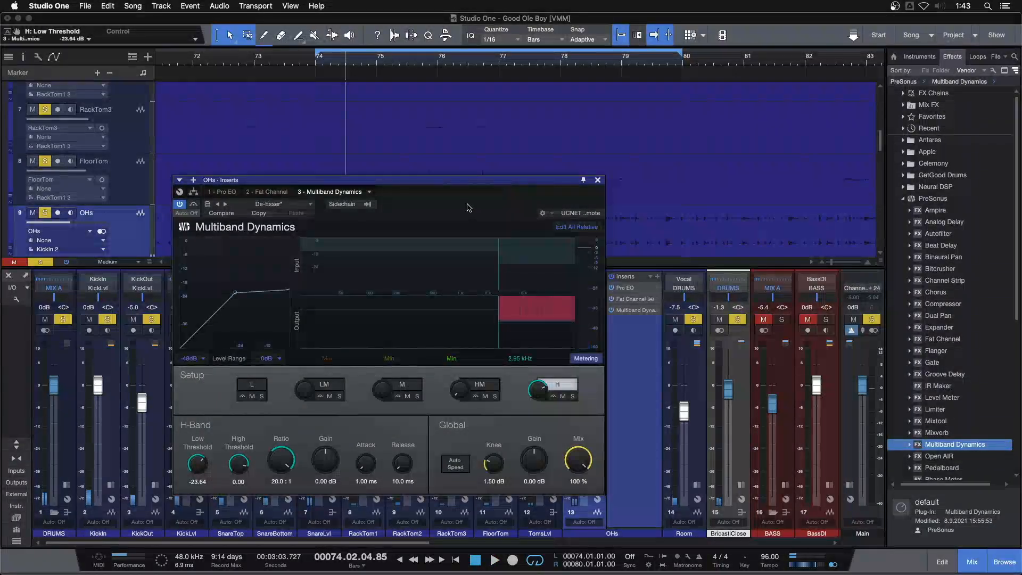
- Play the soloed drums from bar 76, beat 3 with Multiband Dynamics active on the overheads
left_click(469, 64)
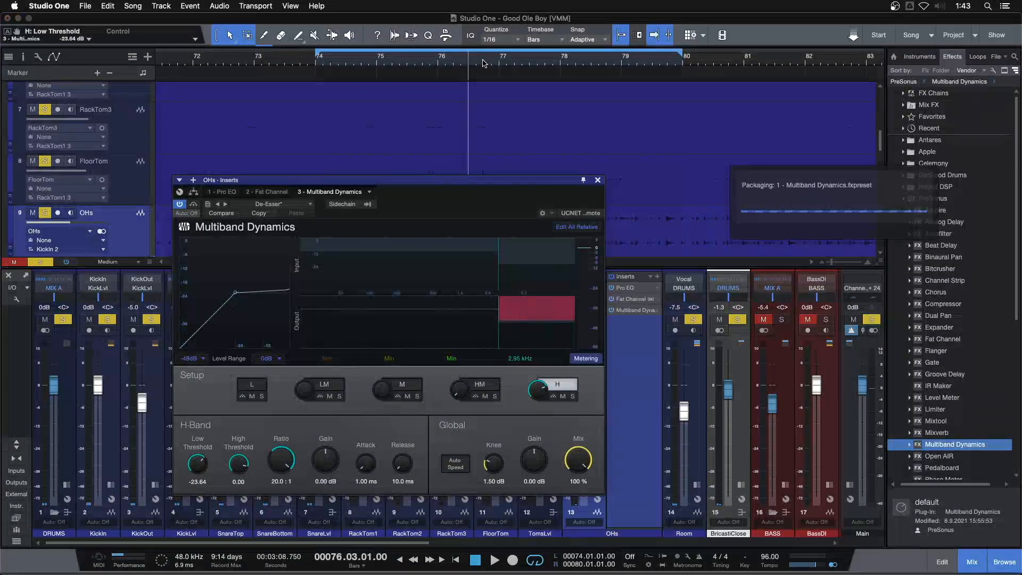
scroll(508, 140, "up", 5)
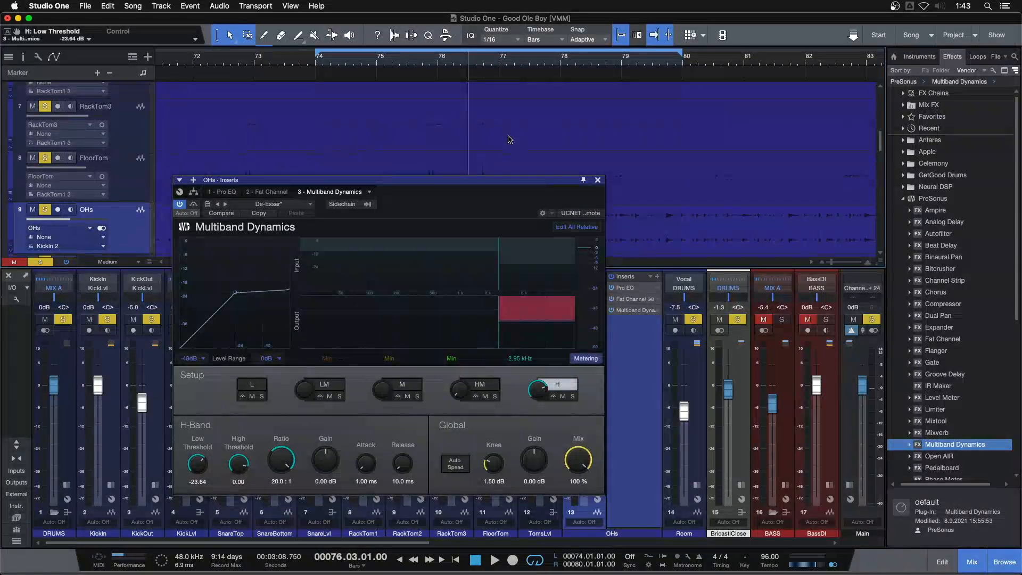
scroll(509, 140, "up", 3)
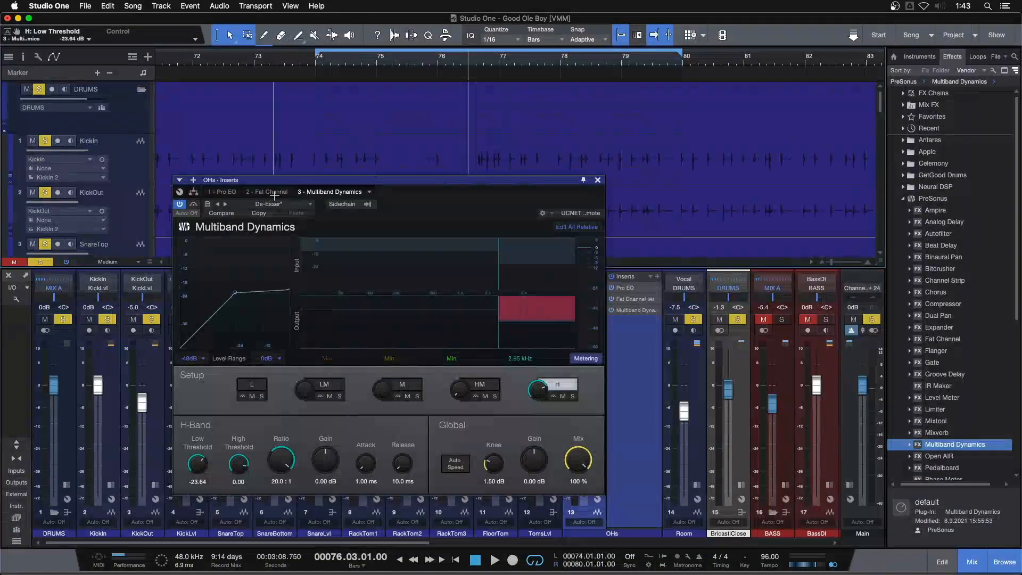
left_click(194, 204)
left_click(195, 205)
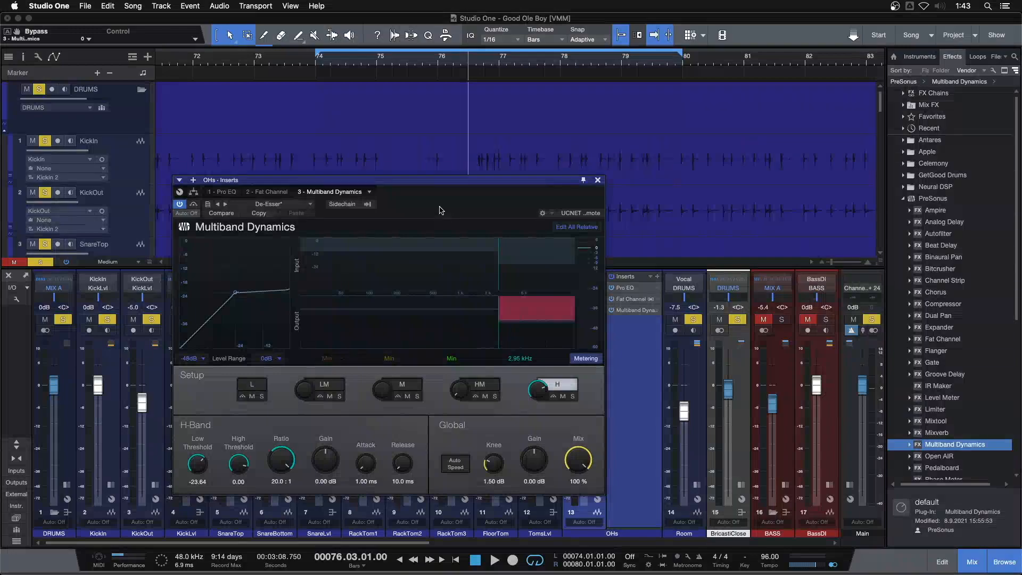
key("space")
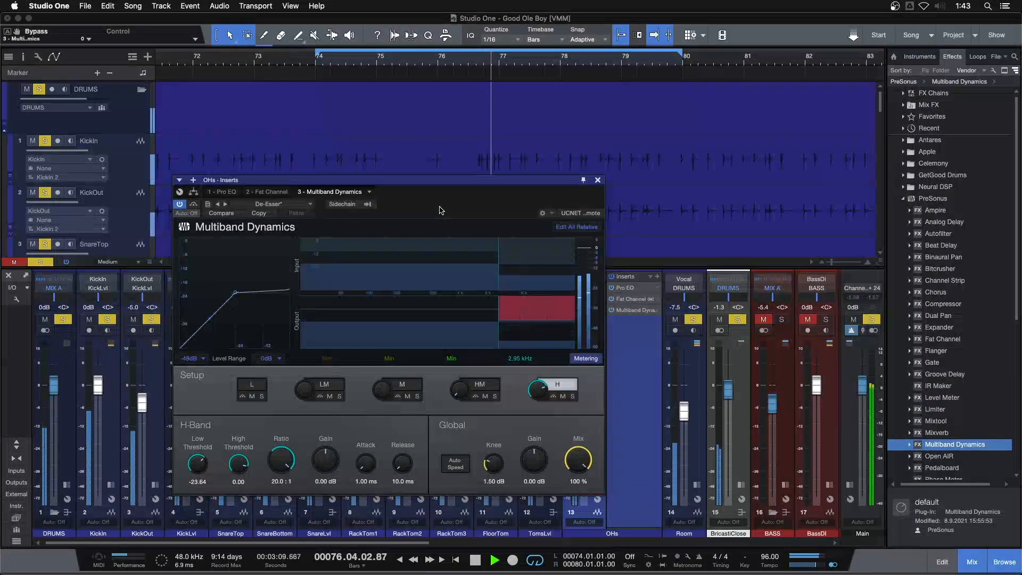
- Compare the soloed drums with Multiband Dynamics bypassed and active, restarting the passage from bar 76, beat 3
left_click(194, 204)
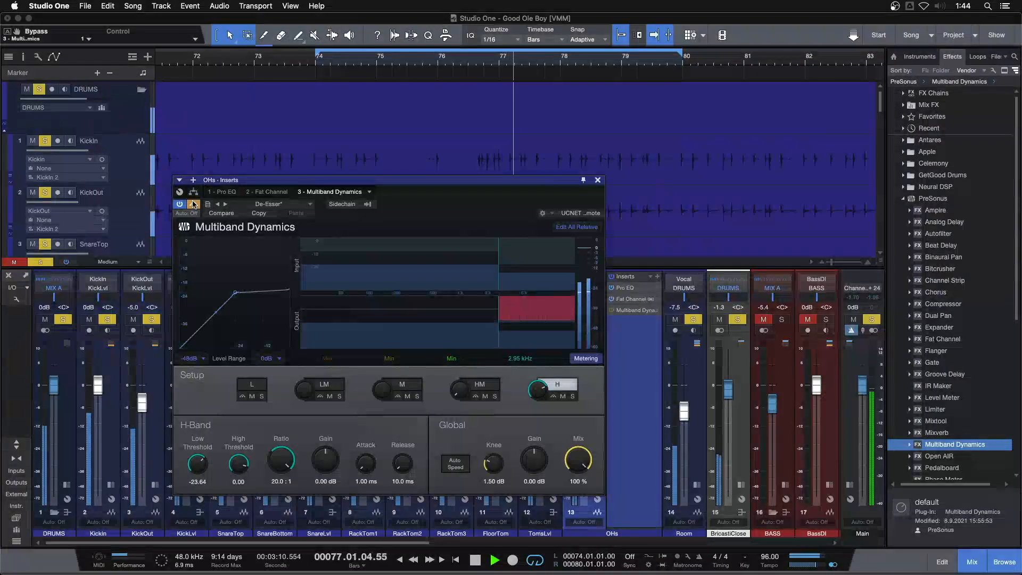
key("space")
key("space")
left_click(195, 204)
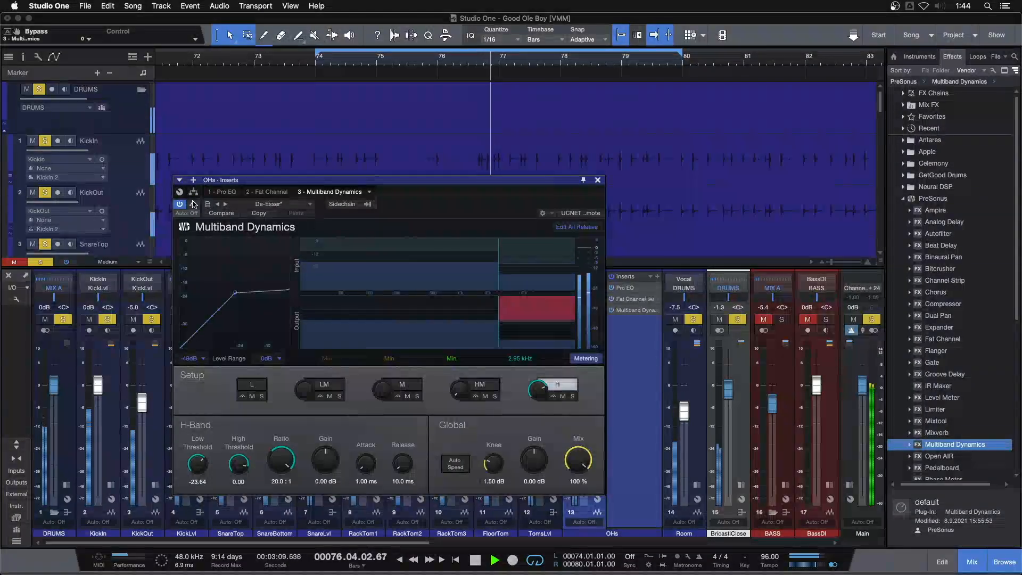
left_click(195, 204)
key("space")
key("space")
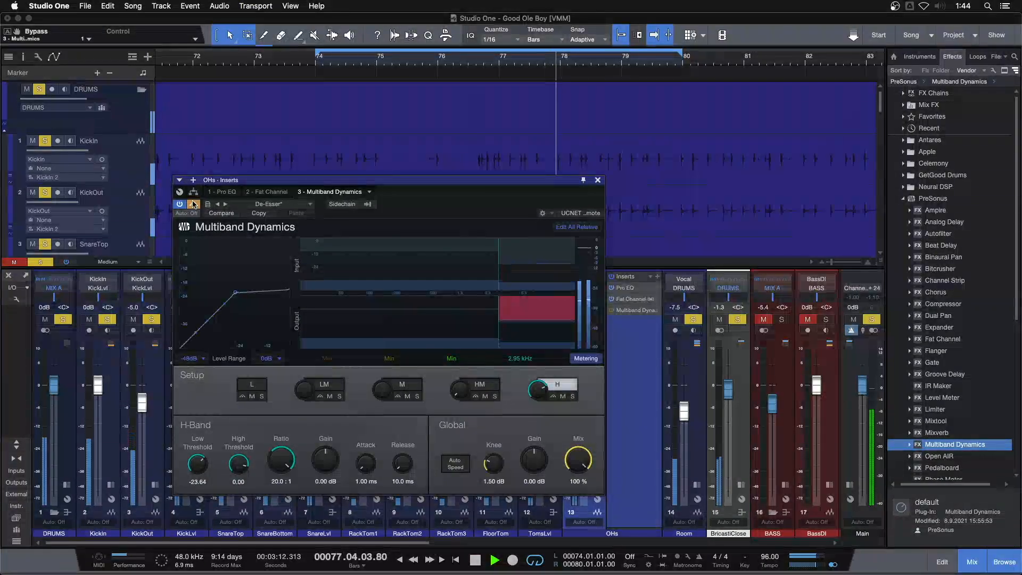
- Stop playback and raise the H band's Low Threshold to -22.56 dB
key("space")
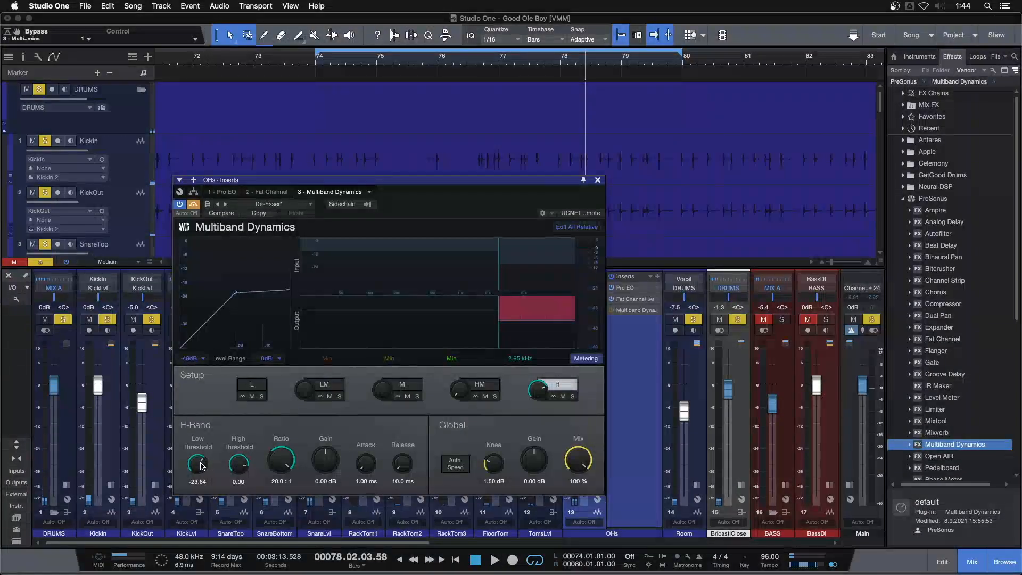
scroll(202, 467, "up", 2)
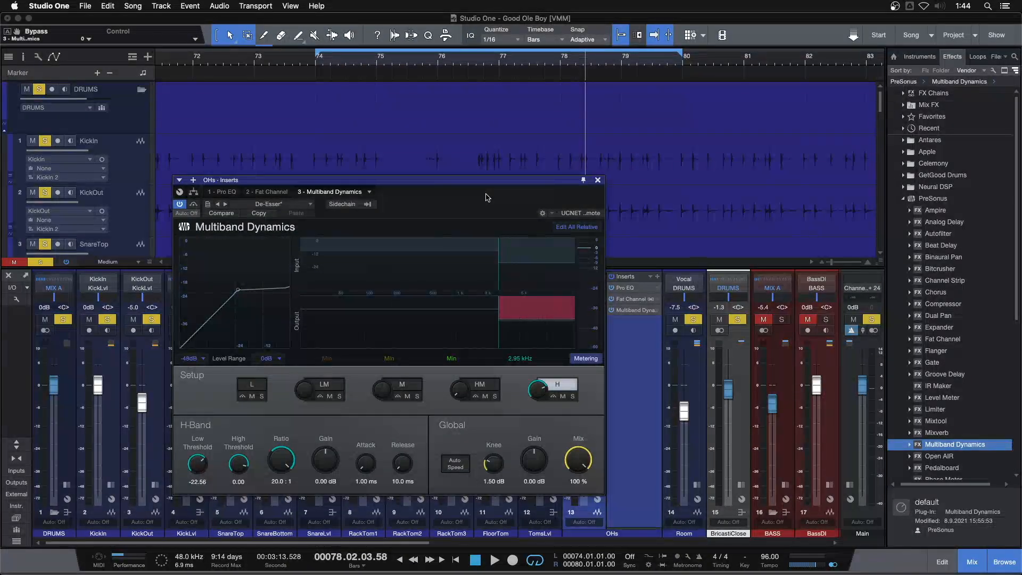
- Try an HMF cut of -2.98 dB at 6.69 kHz in the overheads' Pro EQ and switch the band off again
left_click(214, 191)
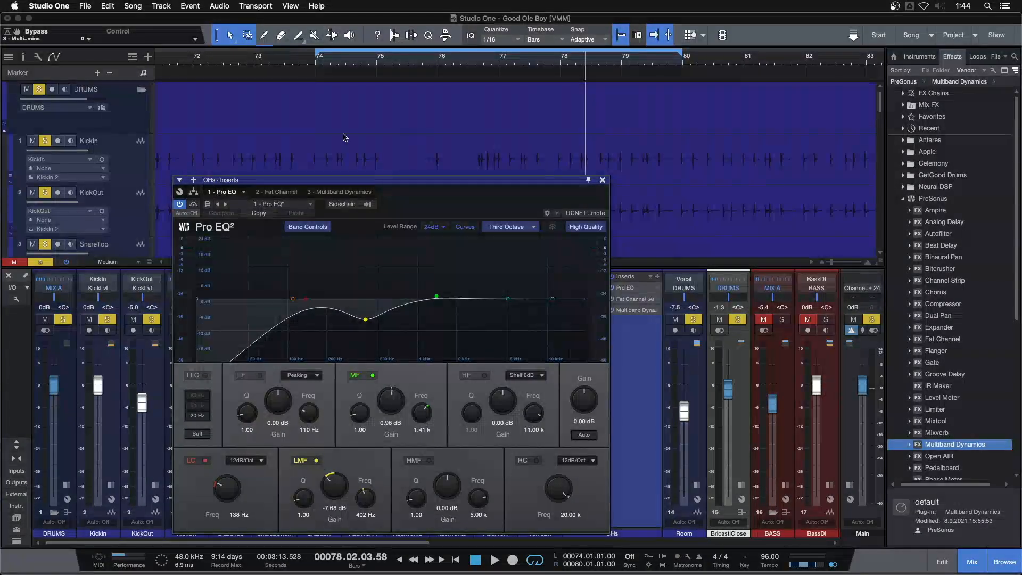
mouse_move(511, 303)
left_mouse_down()
mouse_move(510, 276)
mouse_move(533, 267)
mouse_move(528, 333)
mouse_move(522, 311)
left_mouse_up()
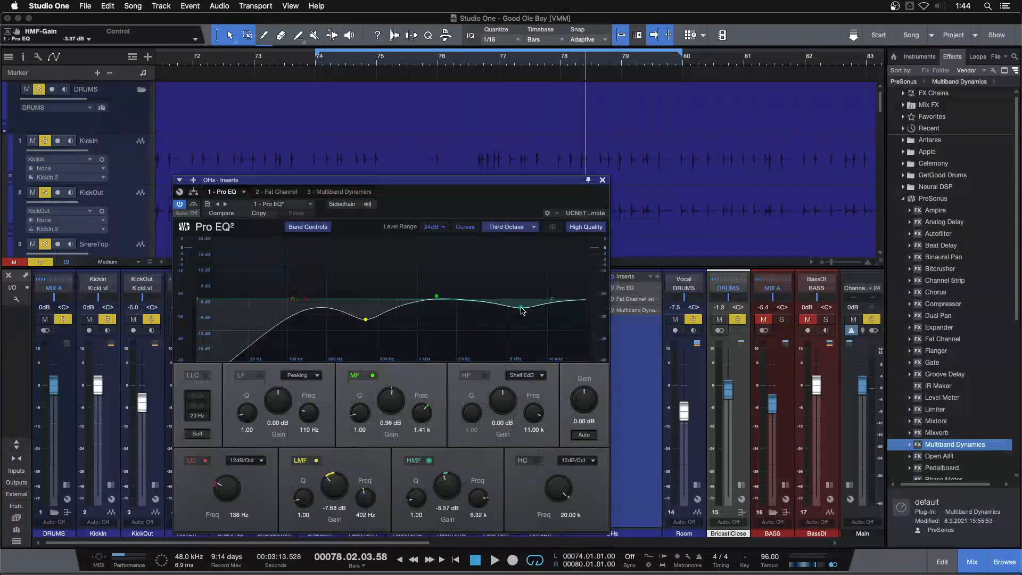
double_click(525, 308)
- Try a Shelf 12dB HF cut of -4.80 dB at 2.97 kHz in Pro EQ and switch the band off again
left_click_drag(552, 300, 486, 310)
left_click(529, 375)
left_click(538, 409)
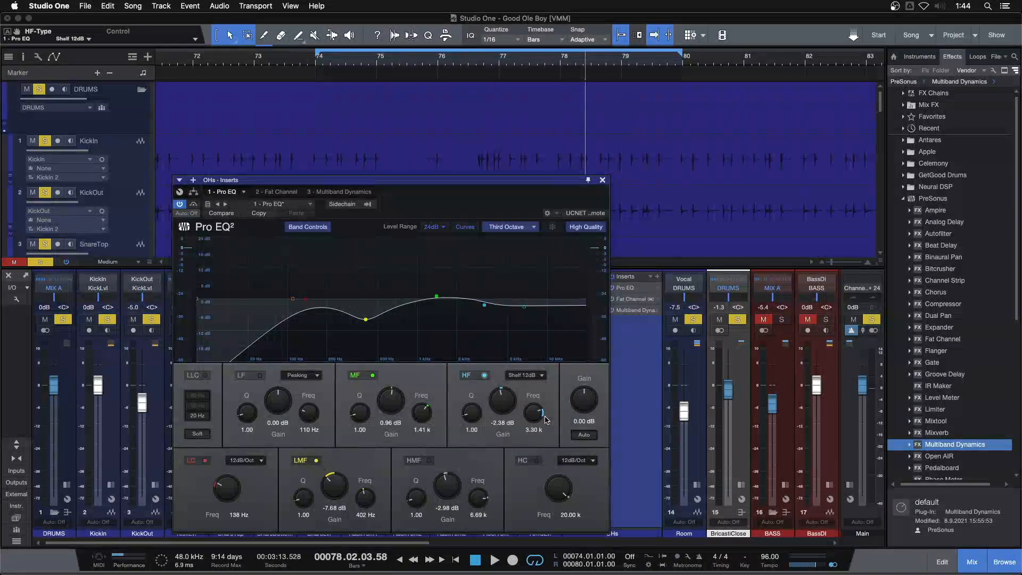
left_click_drag(484, 304, 479, 309)
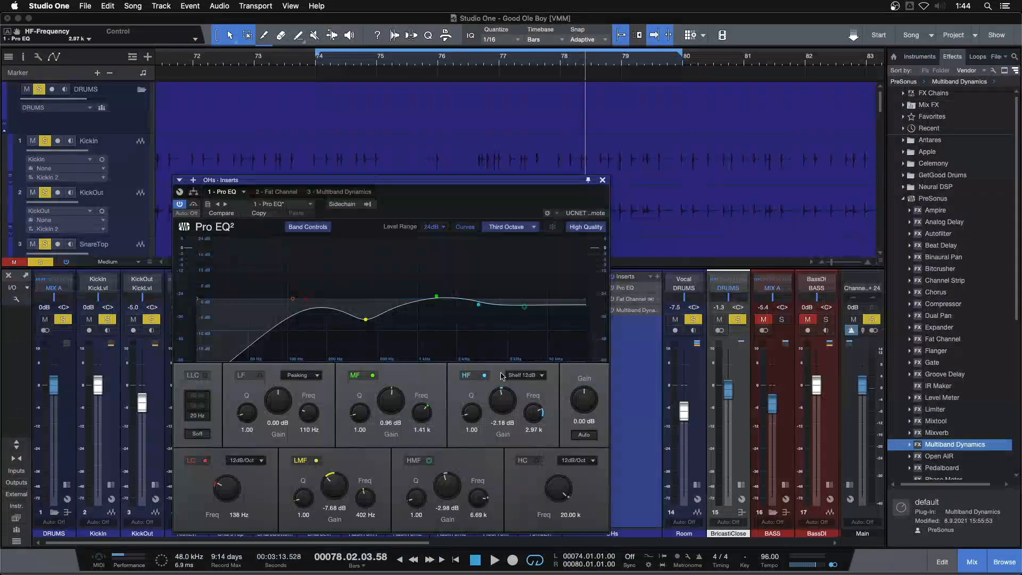
scroll(507, 394, "down", 2)
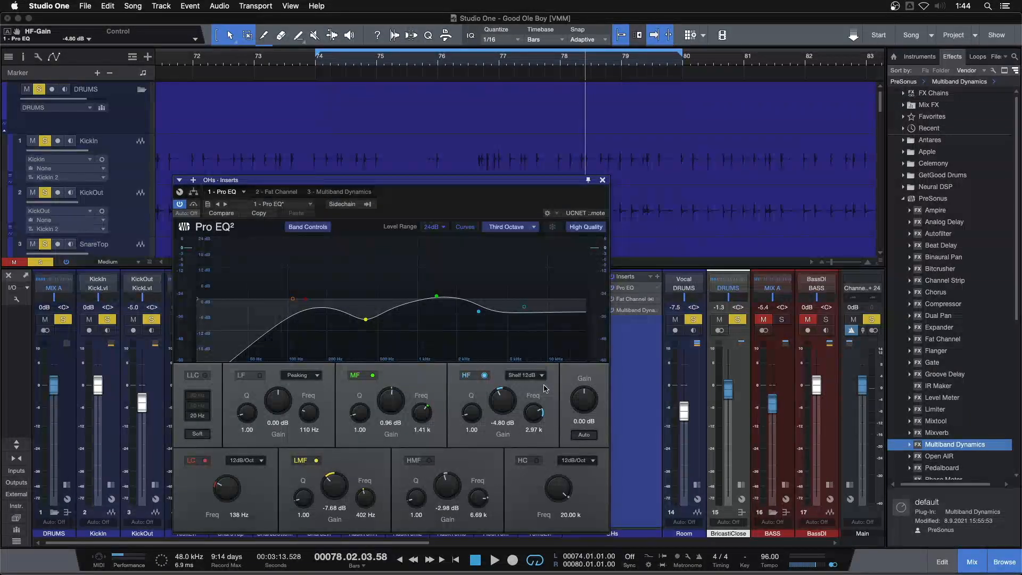
left_click(485, 375)
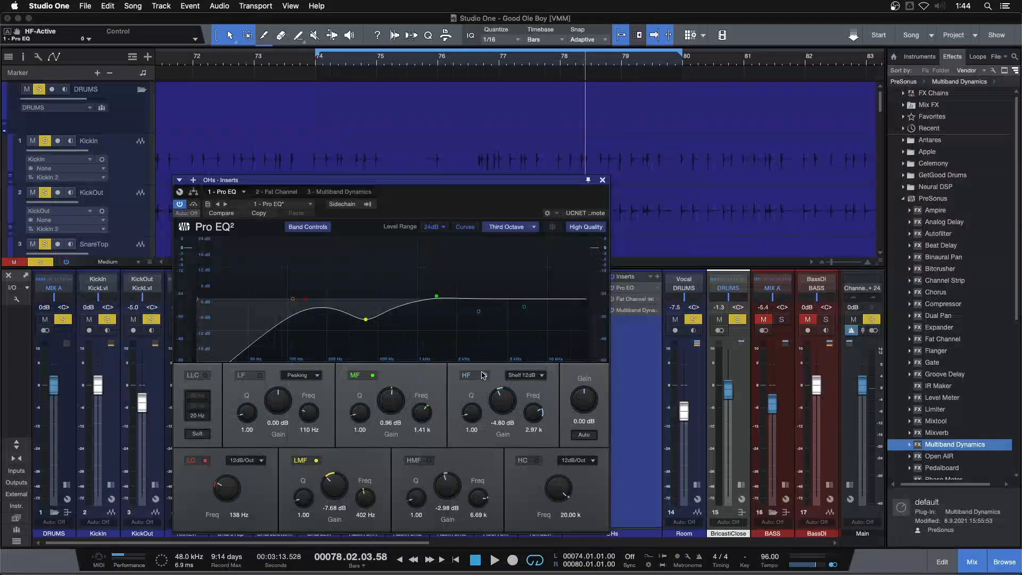
- Return to the Multiband Dynamics insert and set playback back to the loop start at bar 74
left_click(317, 193)
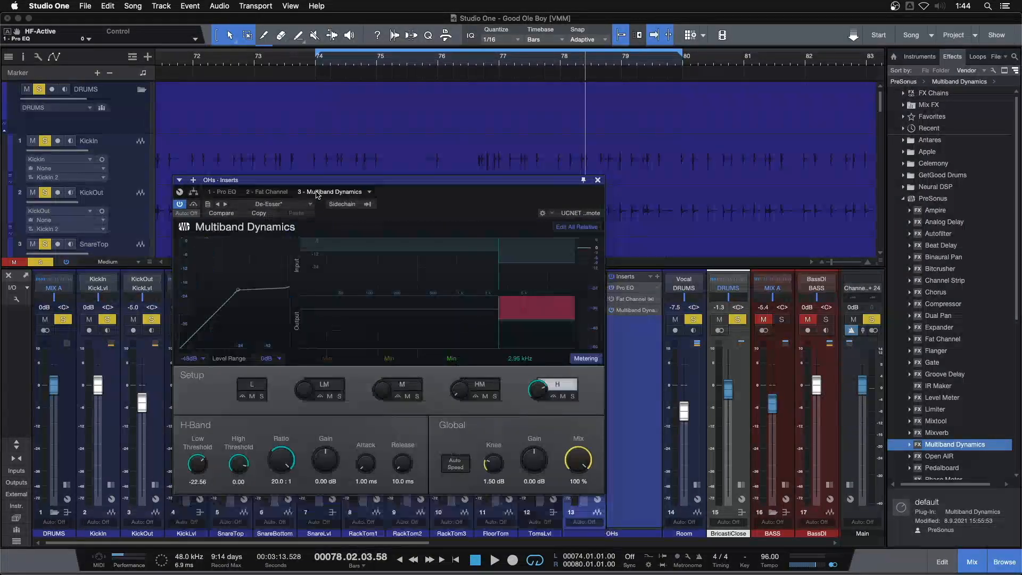
left_click_drag(455, 212, 396, 221)
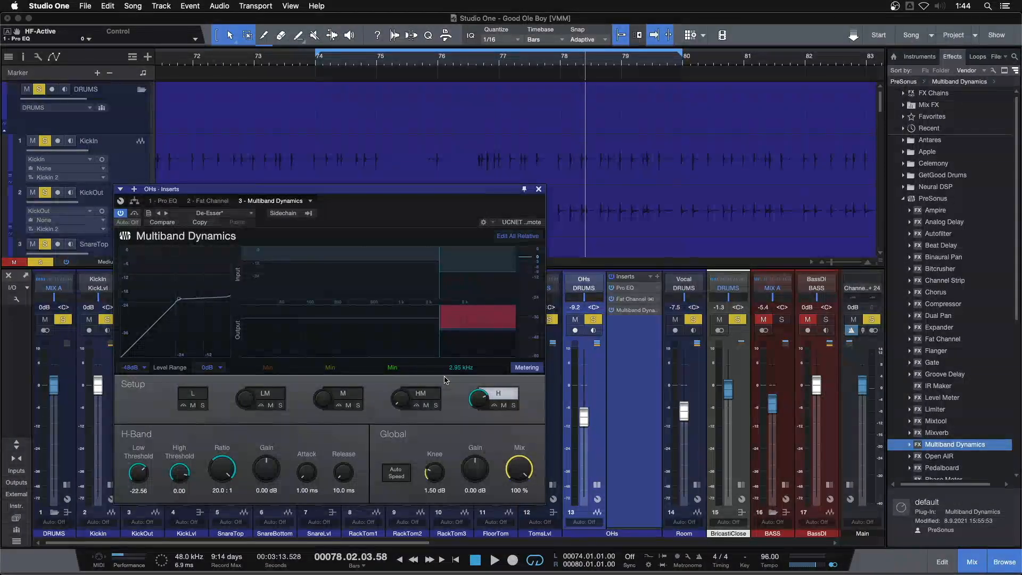
key("space")
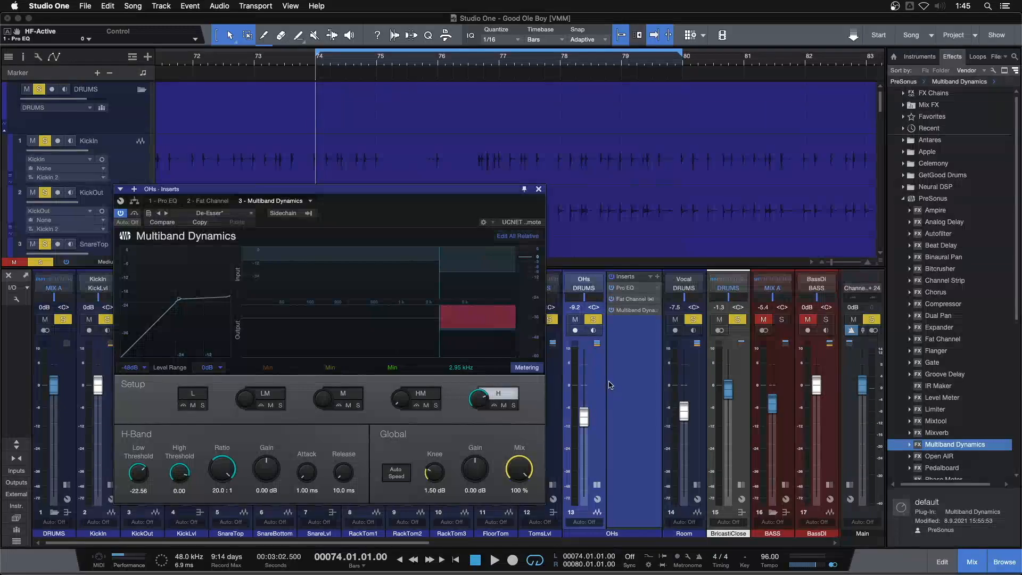
left_click_drag(424, 205, 519, 200)
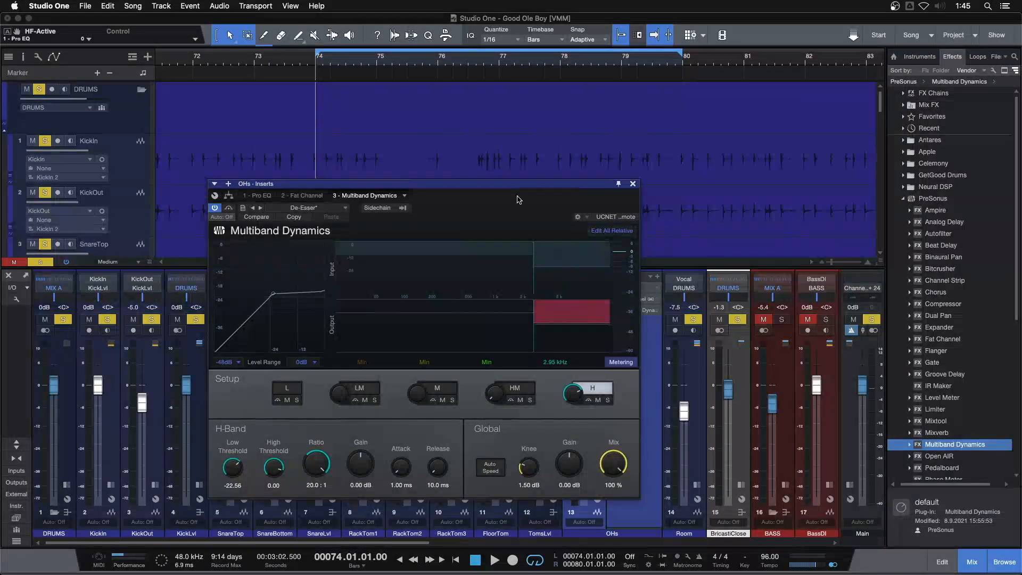
- Play the soloed drum loop and compare it with Multiband Dynamics bypassed and active on the overheads
key("space")
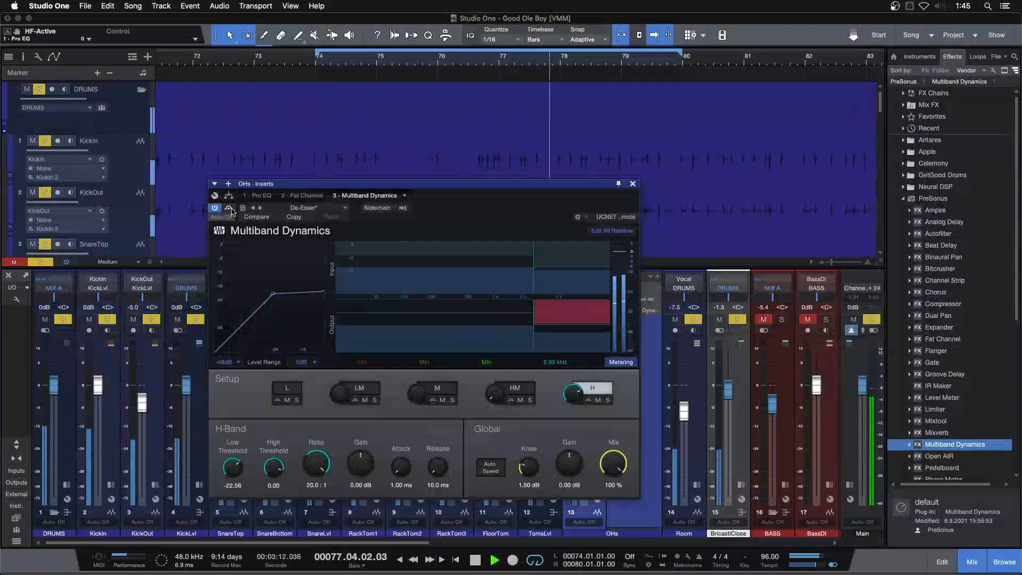
left_click(229, 209)
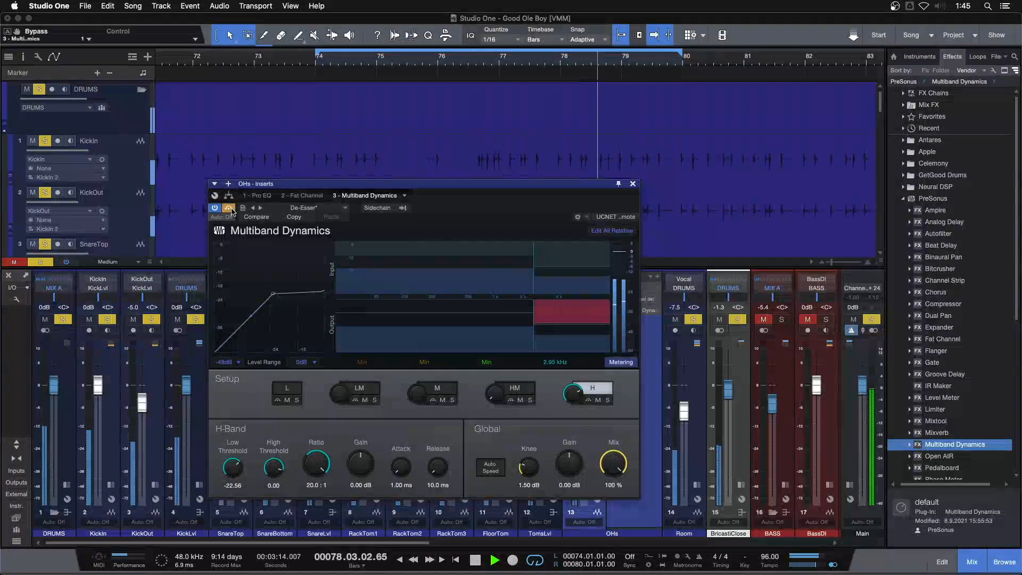
left_click(229, 208)
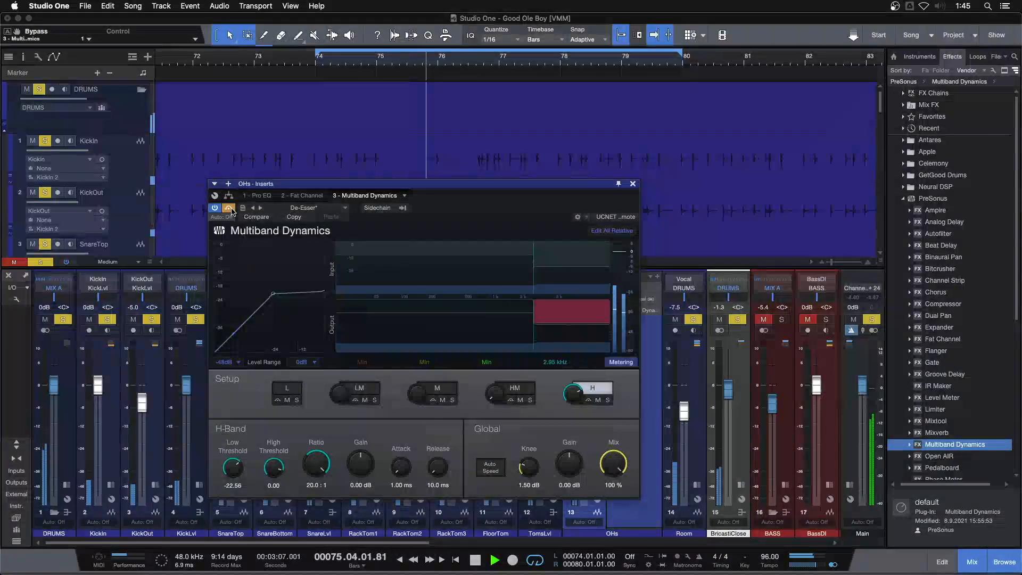
left_click(230, 209)
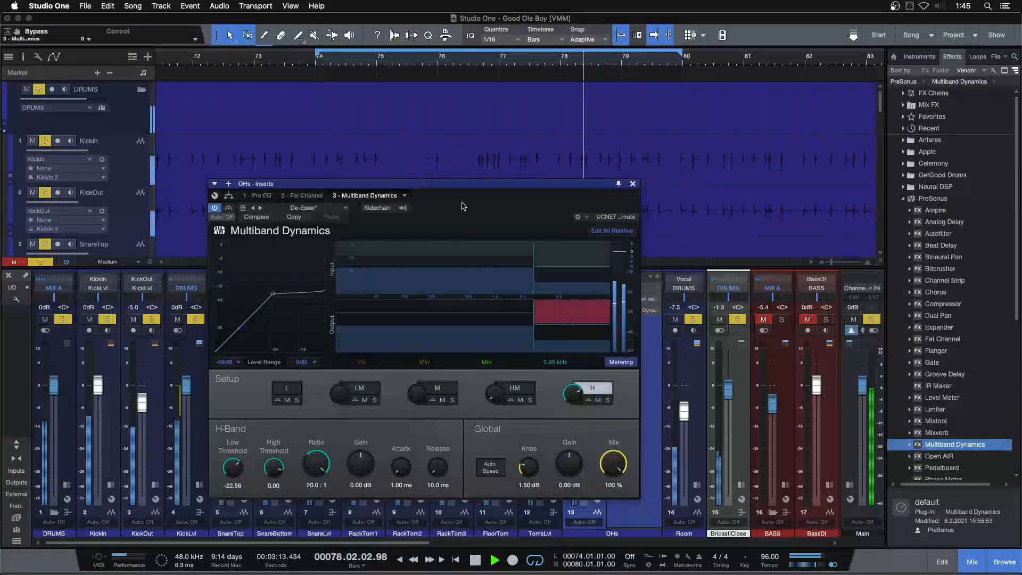
- Clear all solos and set the H band's Low Threshold to -23.64 dB while the full mix plays
key("shift+s")
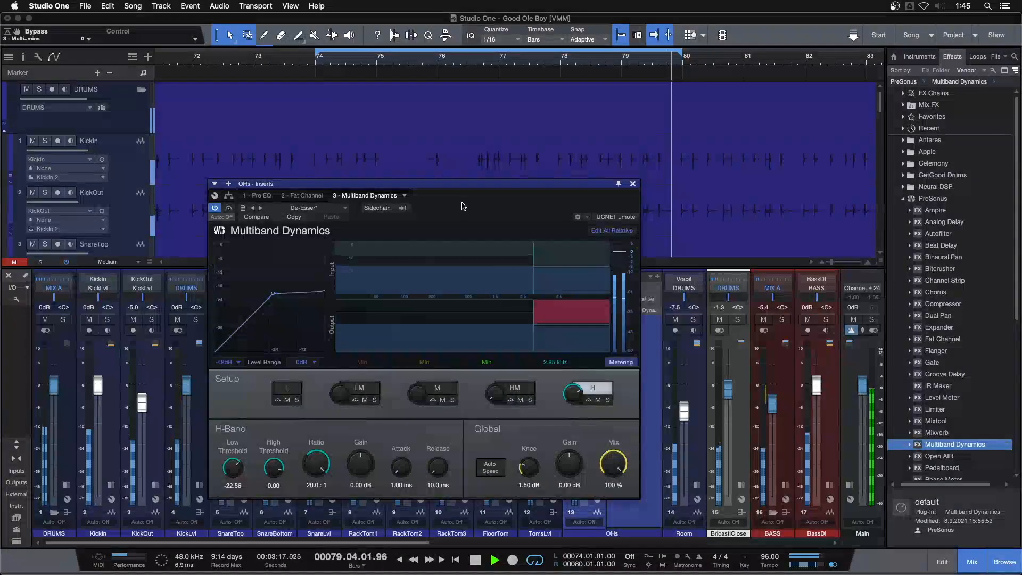
left_click_drag(476, 209, 460, 195)
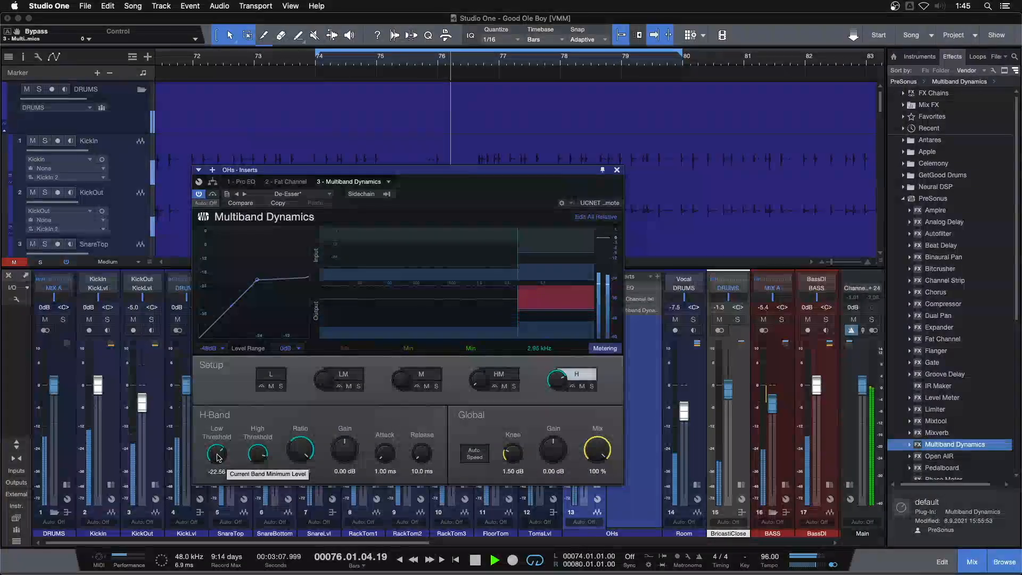
scroll(217, 454, "down", 2)
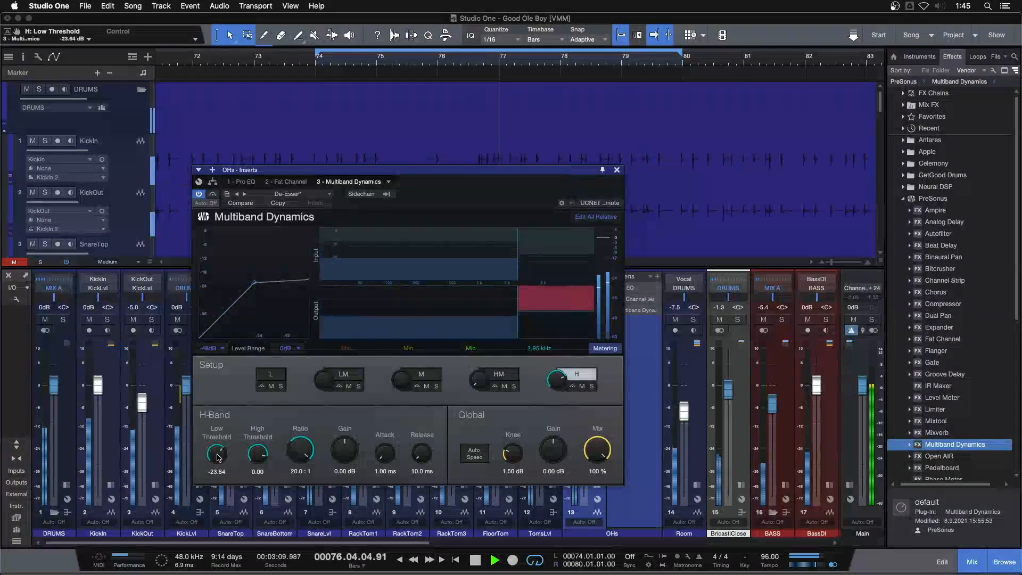
- Close the plug-in window, stop playback and move the playback position to bar 76, beat 3
left_click(618, 170)
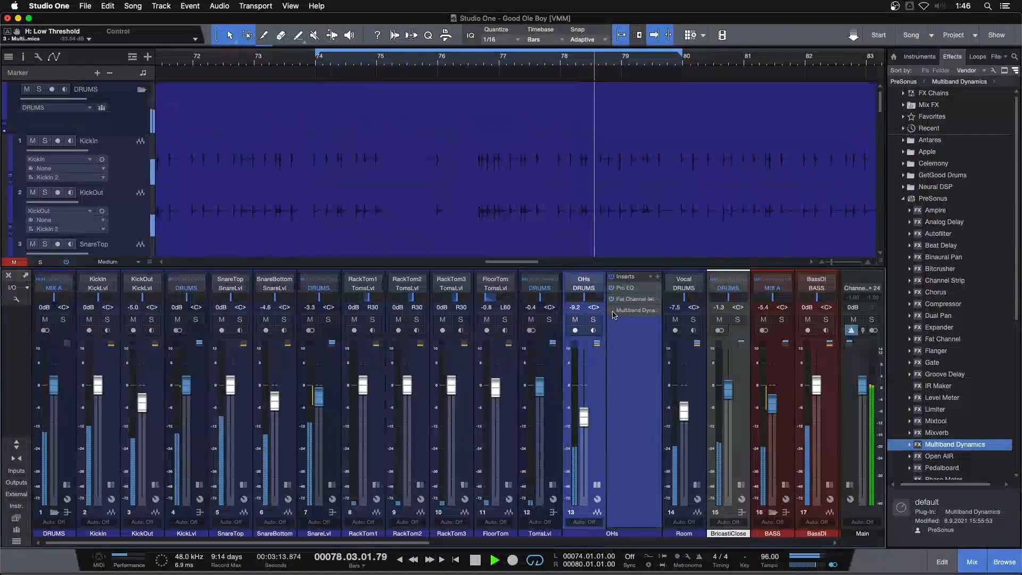
key("space")
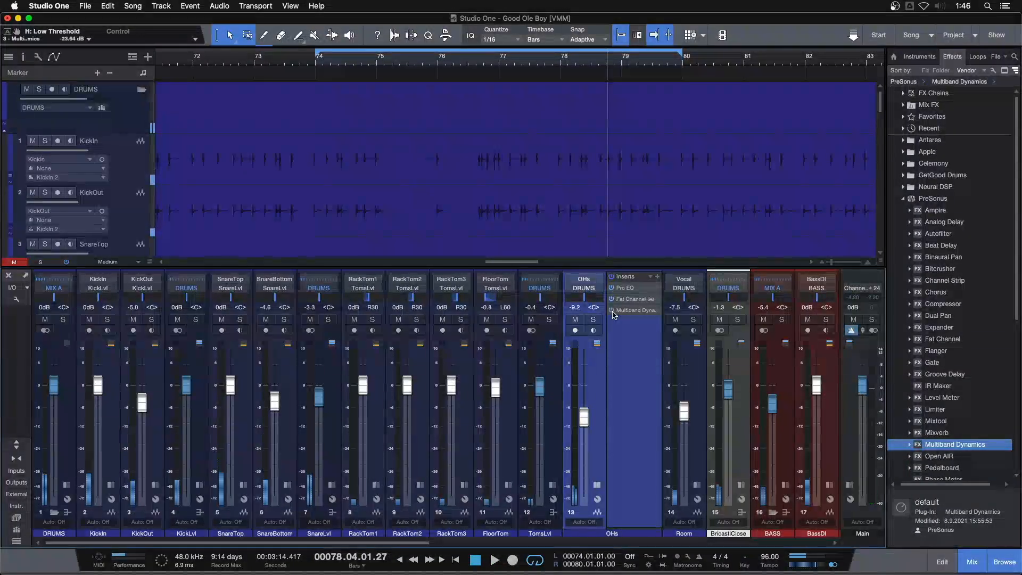
left_click(469, 59)
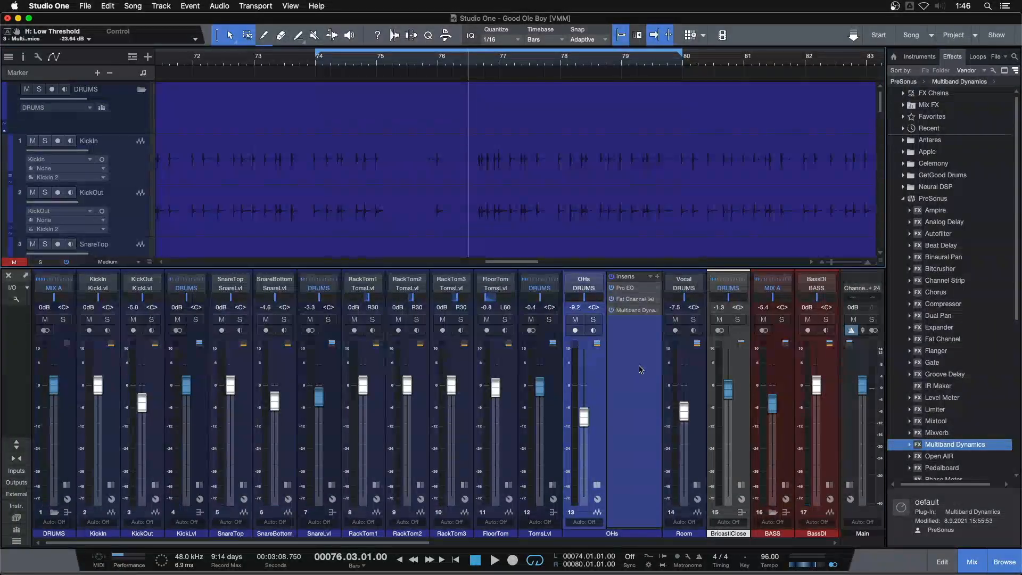
- Reopen Multiband Dynamics on the OHs channel and play the full mix with it bypassed
left_click(624, 311)
left_click_drag(451, 188, 413, 220)
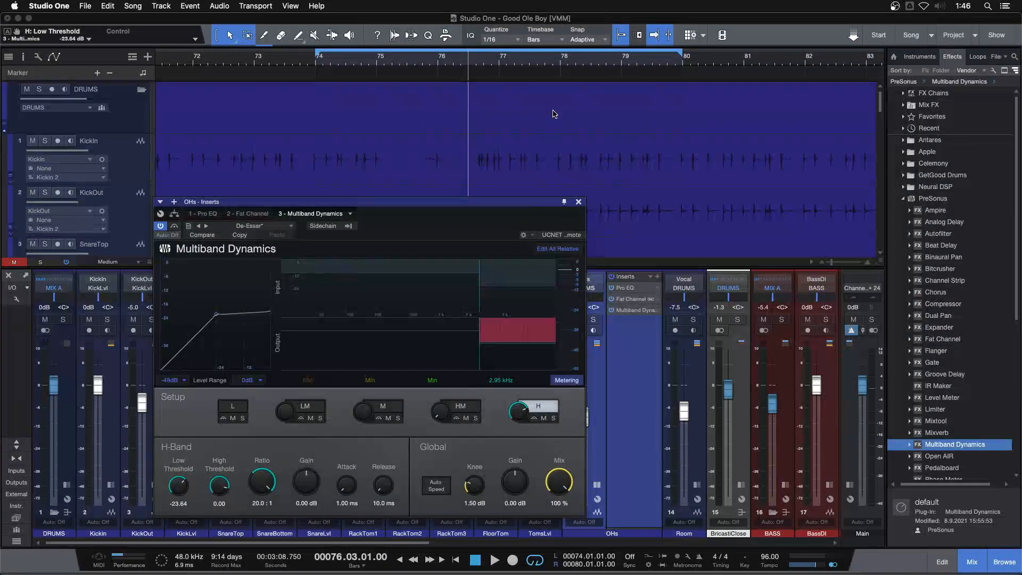
left_click(174, 226)
key("space")
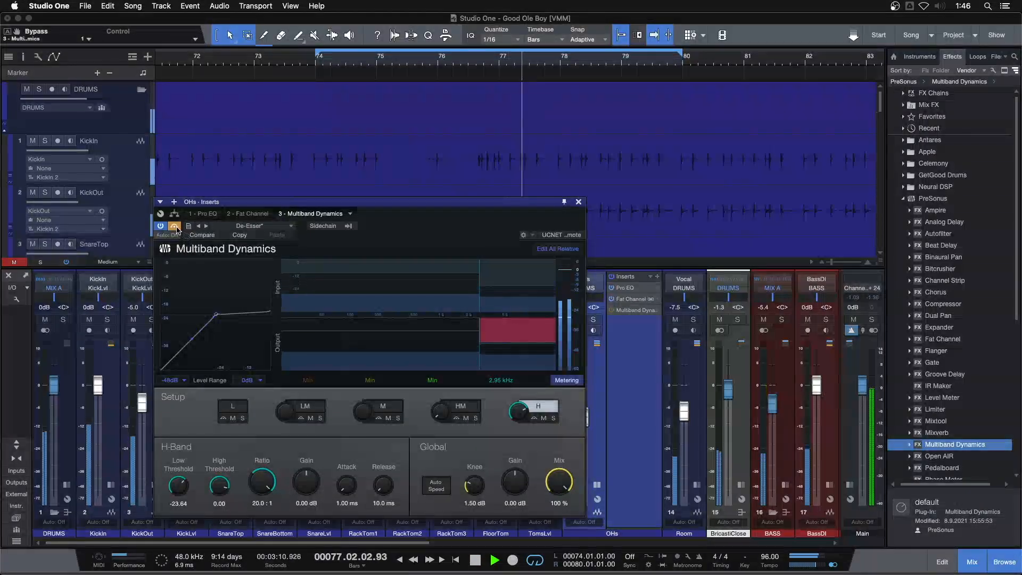
- Compare the full mix with Multiband Dynamics bypassed and active on the overheads, leaving the plug-in active and playback stopped
key("space")
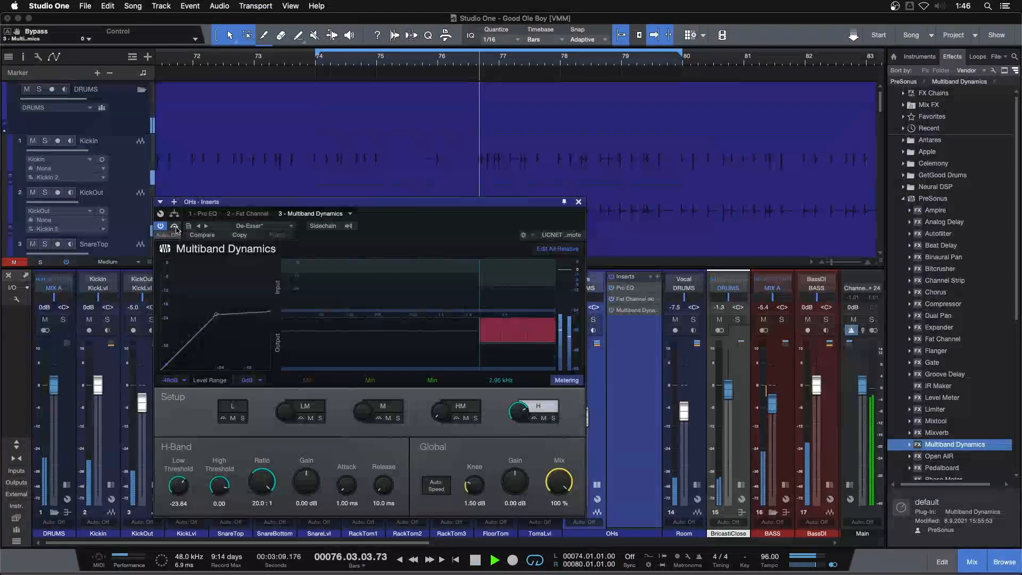
left_click(175, 226)
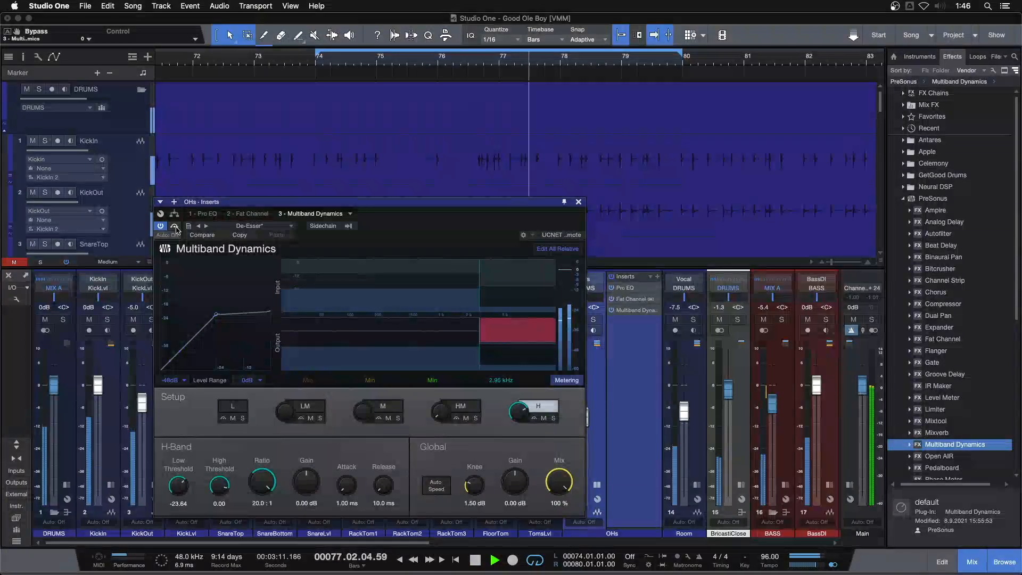
left_click(175, 226)
key("space")
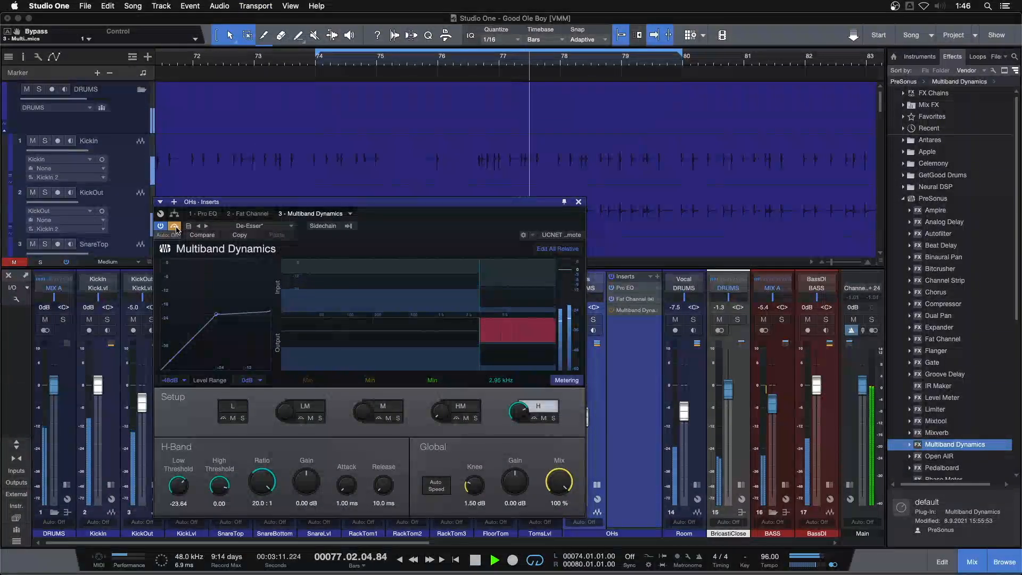
left_click(174, 226)
key("space")
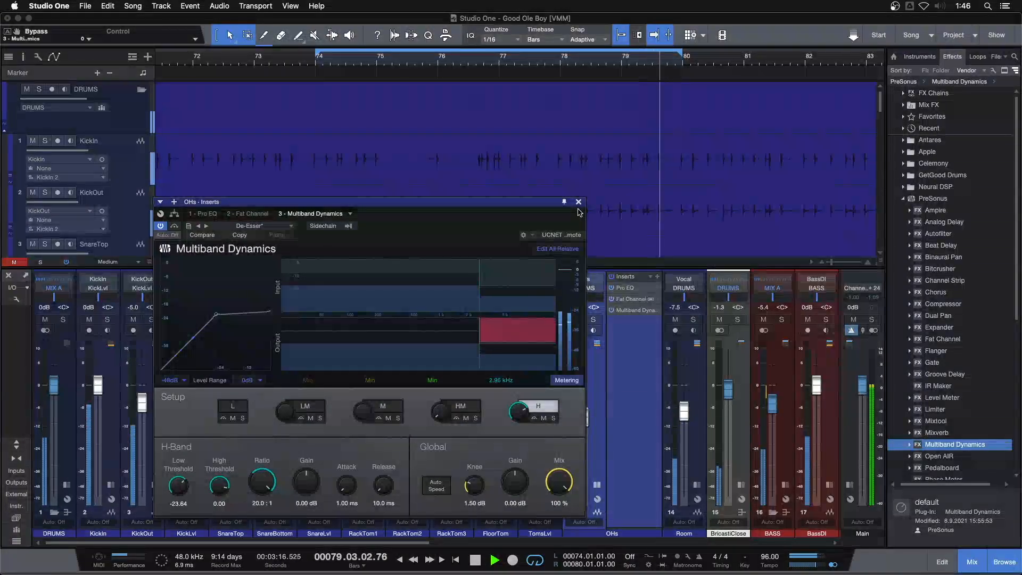
key("space")
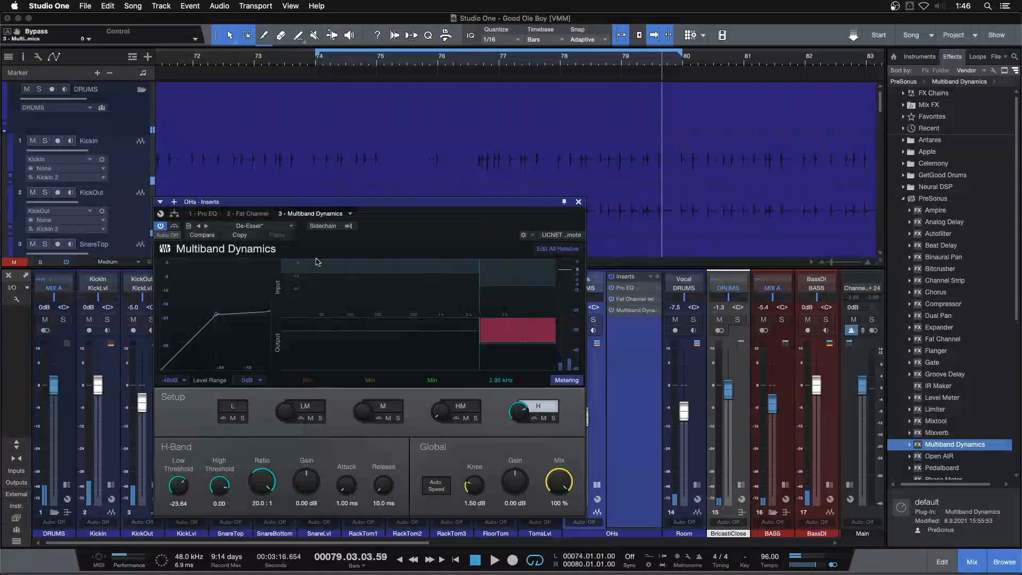
- Close the Multiband Dynamics window and select the OHs channel in the mixer
left_click_drag(402, 225, 378, 186)
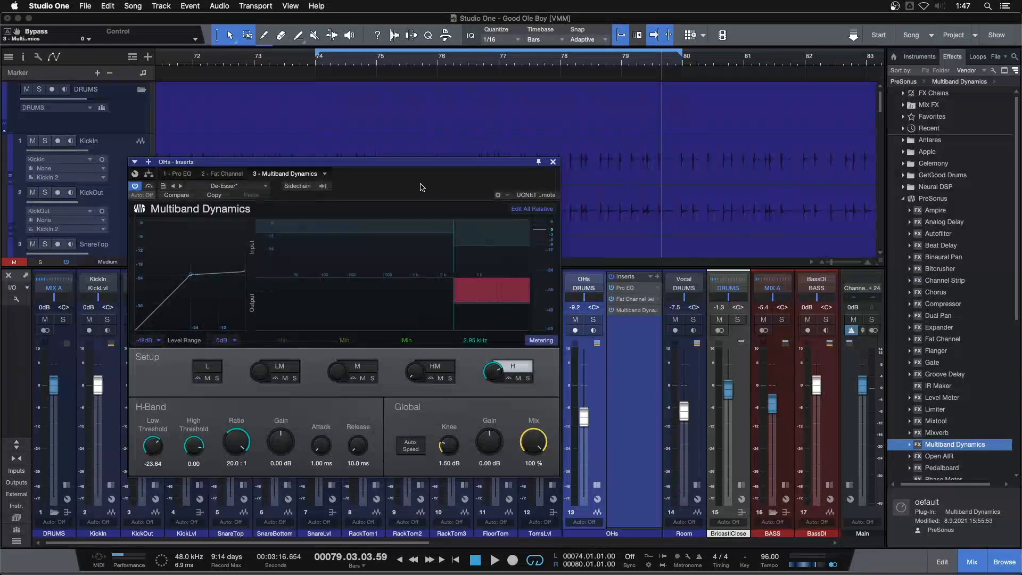
left_click(554, 161)
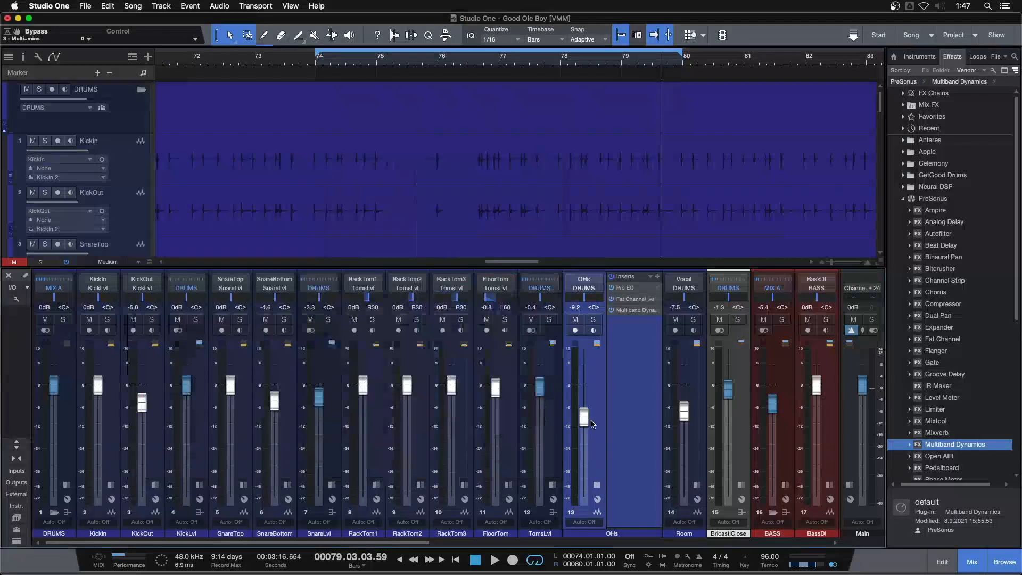
left_click(597, 420)
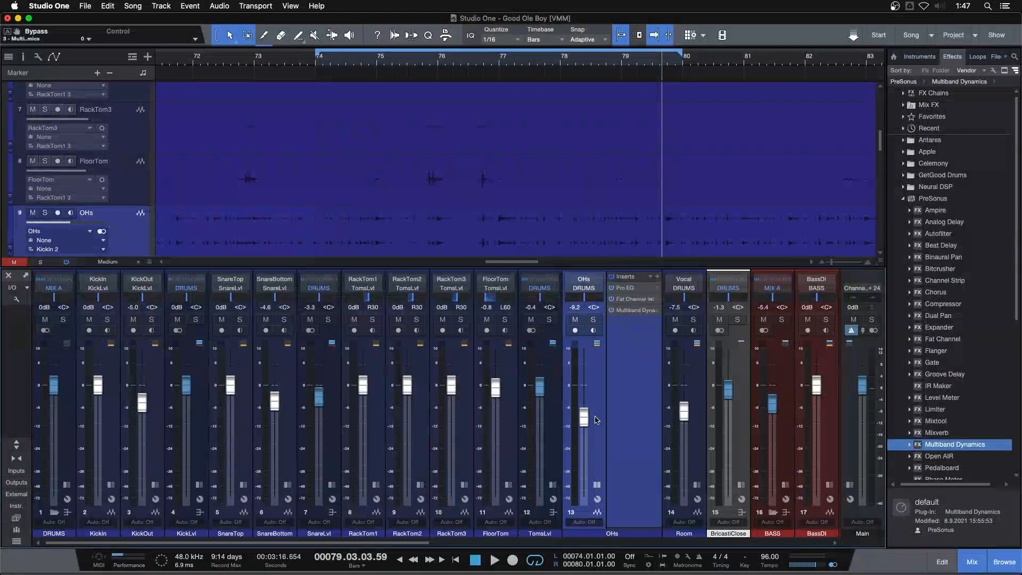
- Reopen the OHs channel's inserts and examine the Pro EQ settings alongside those of Multiband Dynamics
left_click(629, 312)
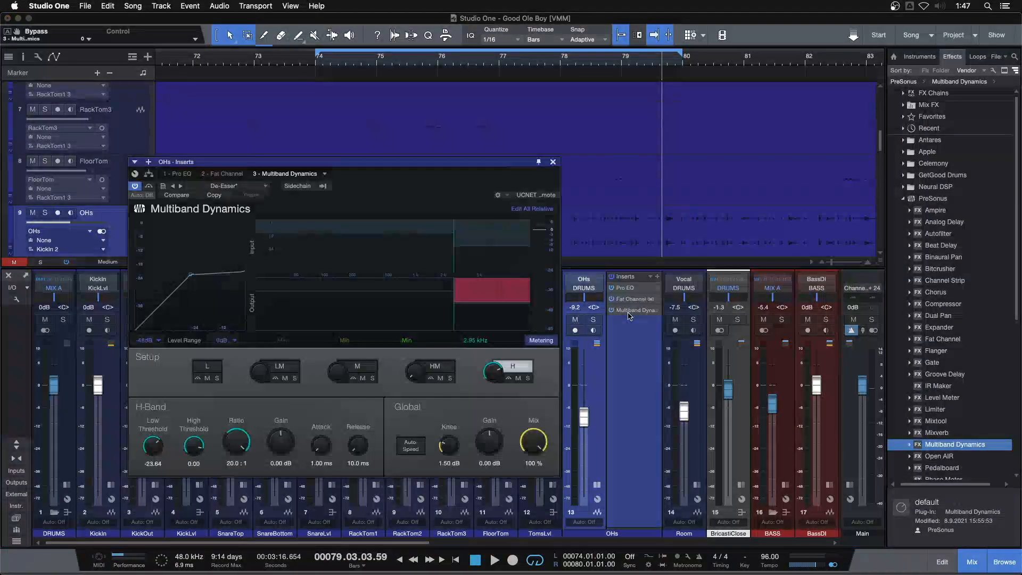
left_click_drag(429, 197, 450, 220)
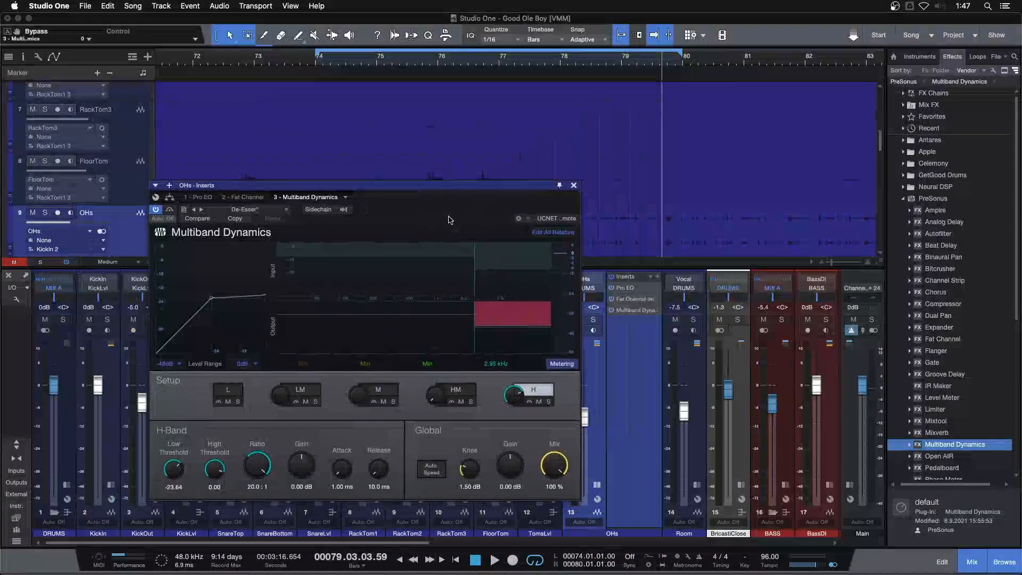
left_click(198, 197)
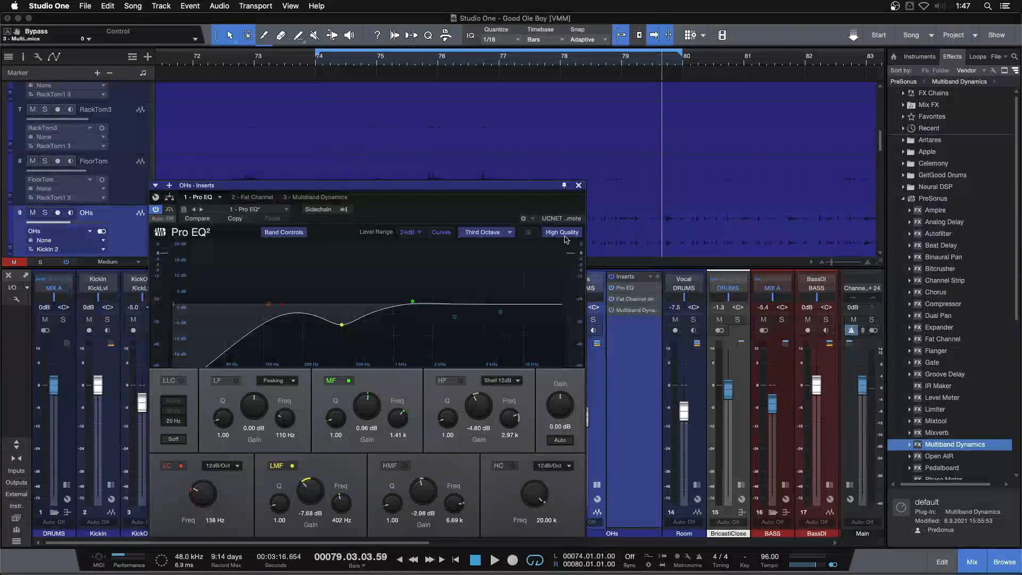
left_click(312, 198)
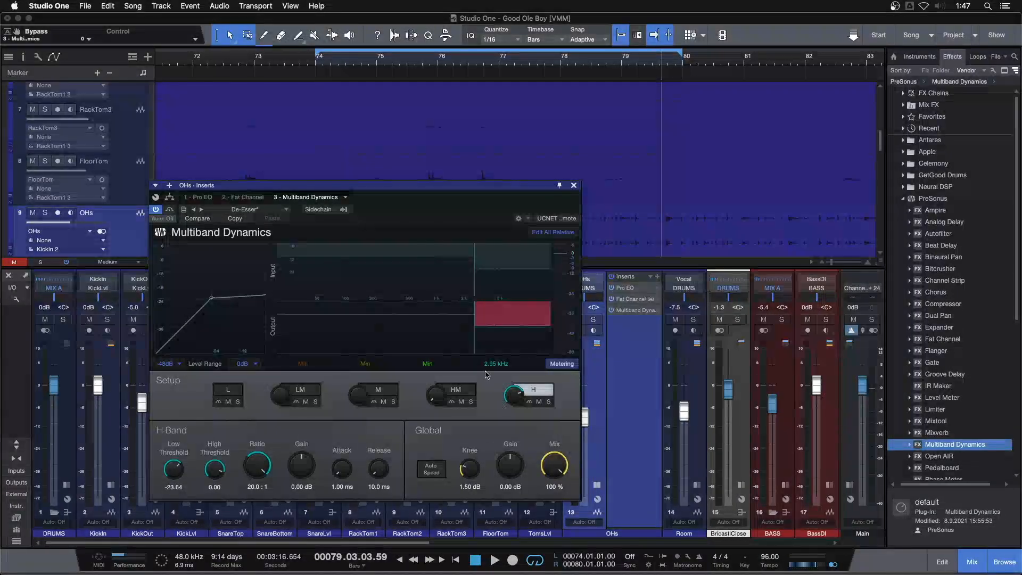